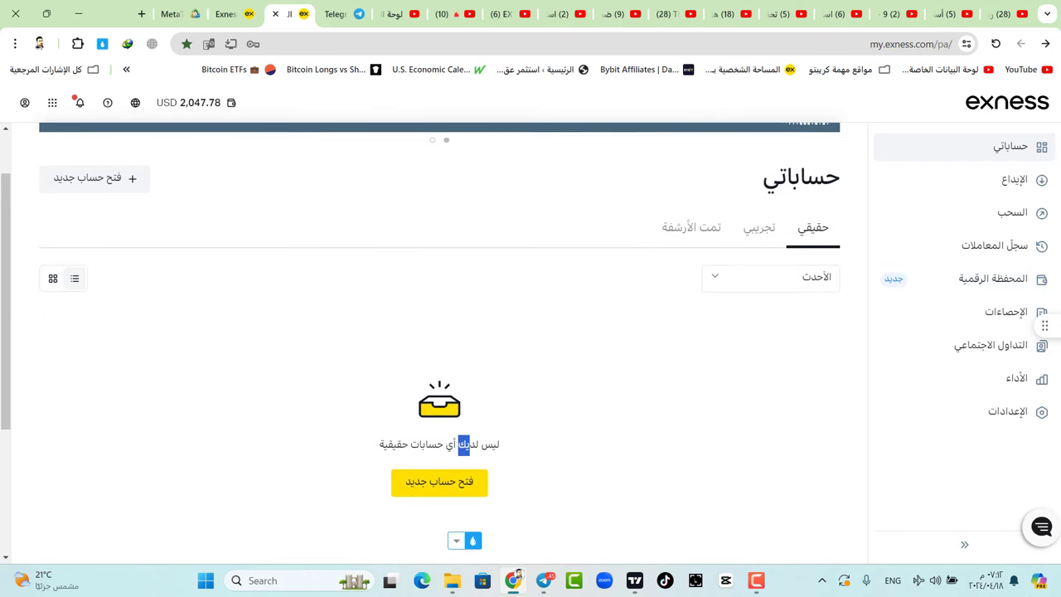
Start opening a new real Standard account and set its maximum leverage to 1:غير محدودة (unlimited)
click(439, 483)
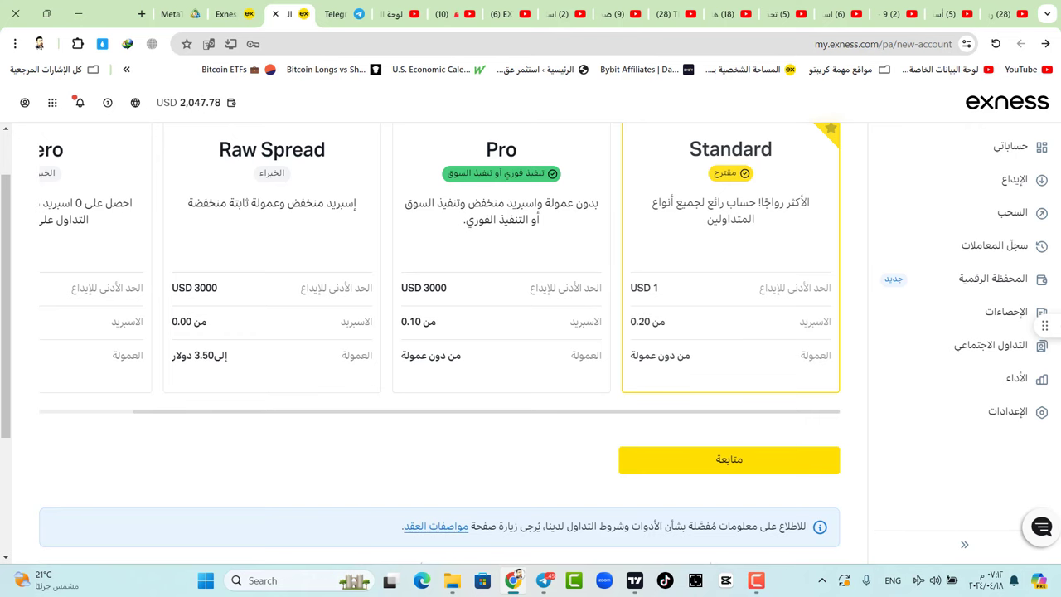
click(729, 459)
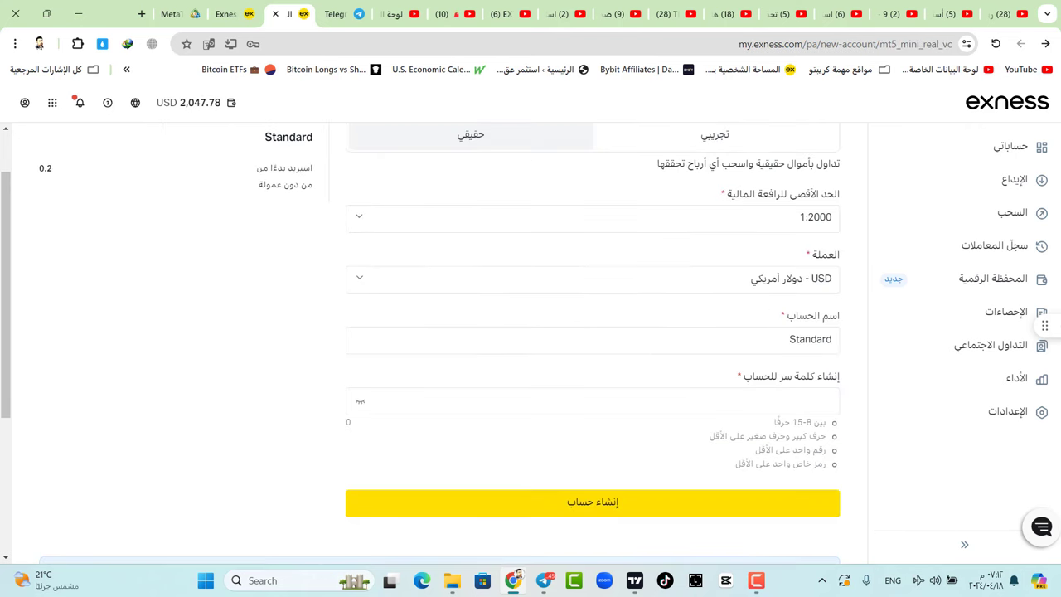
scroll(592, 249, up, 1)
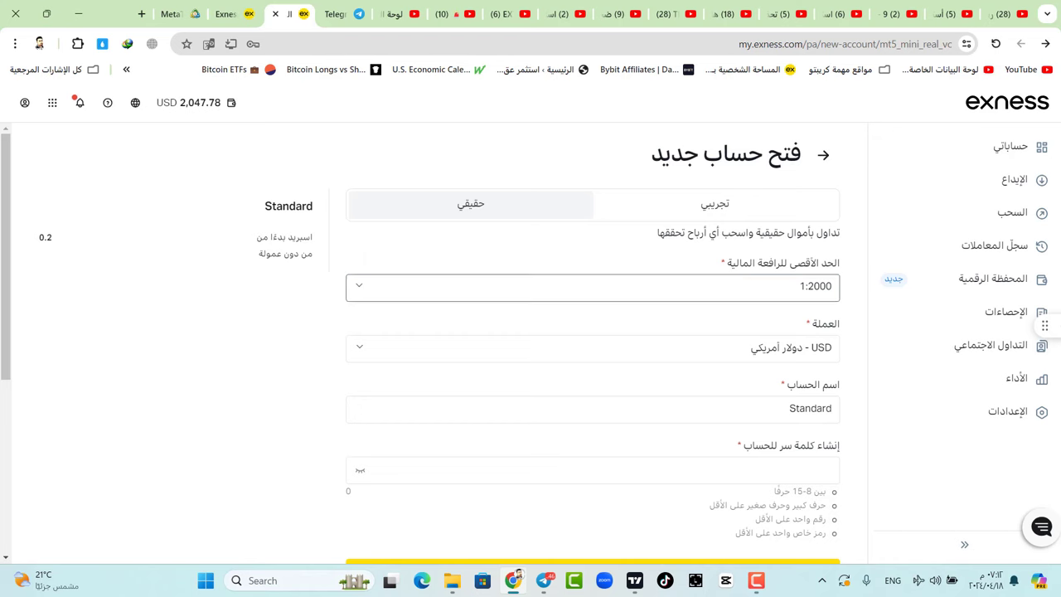
click(593, 289)
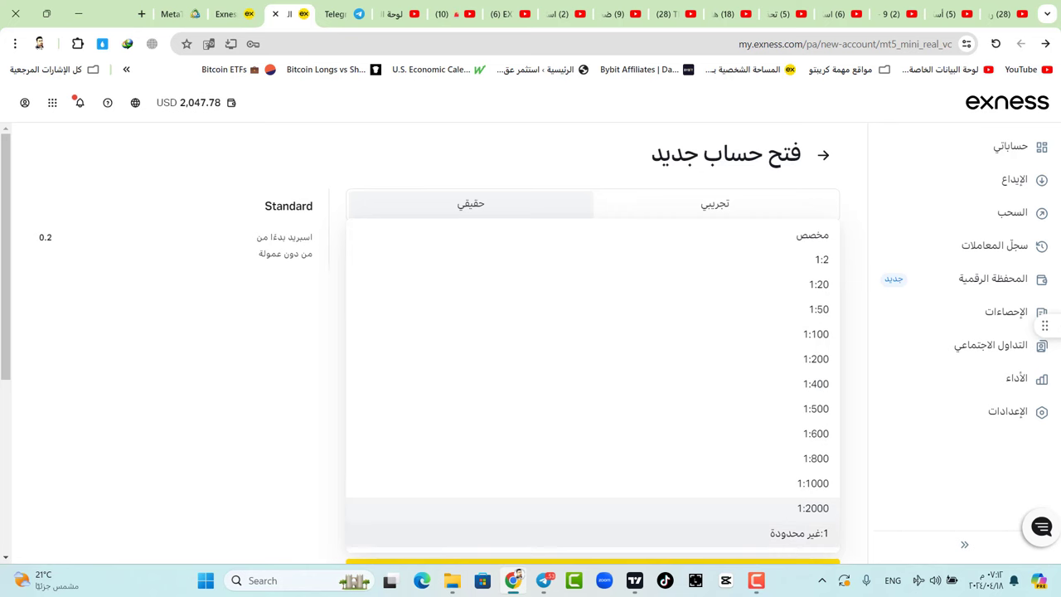
click(714, 204)
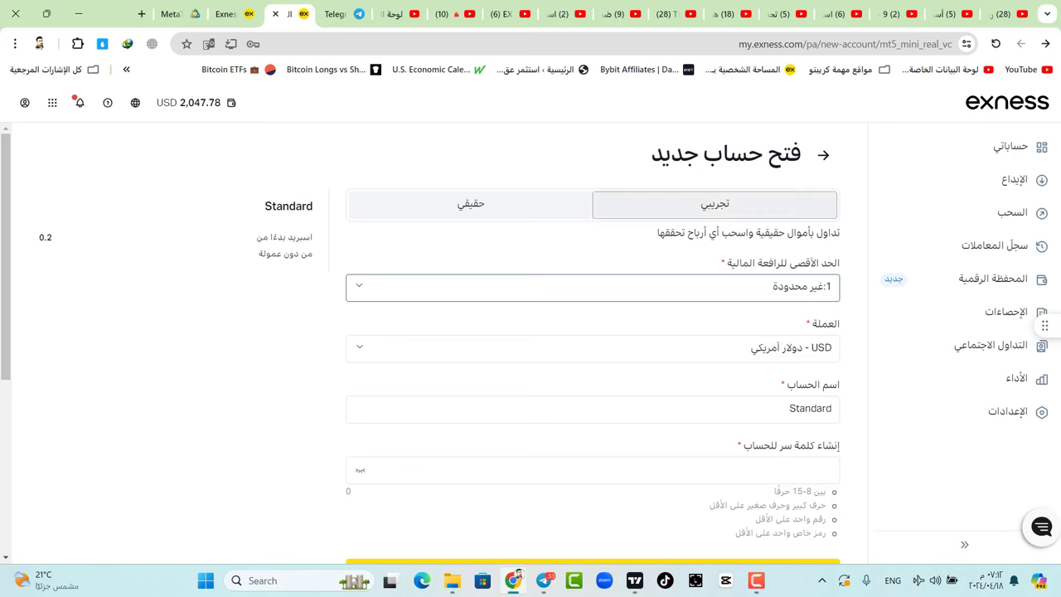
click(471, 204)
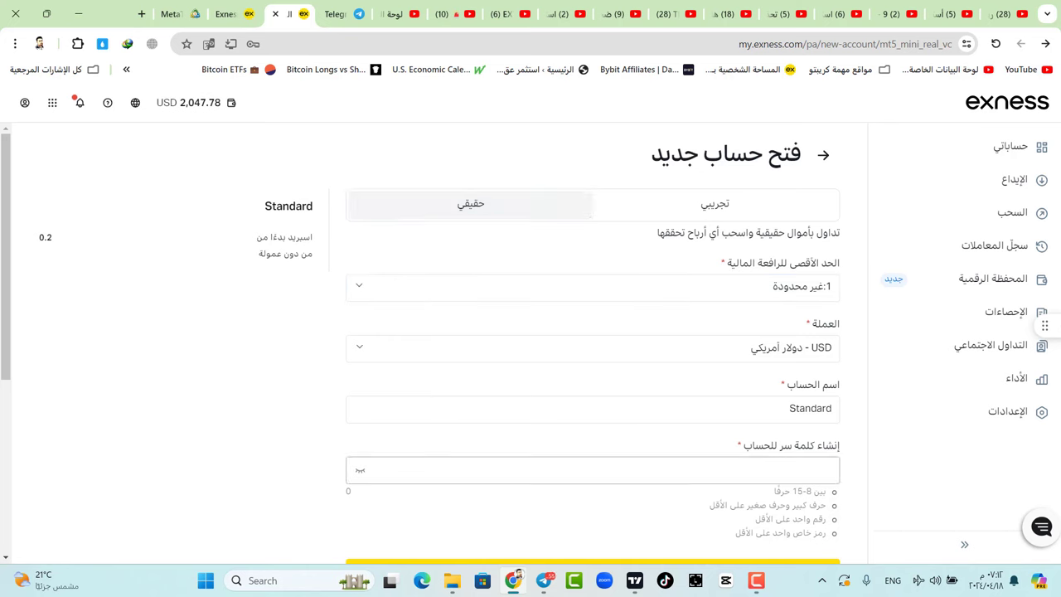
Enter the password for the new trading account, create the account, and dismiss the browser's offer to update the saved password
scroll(592, 373, down, 1)
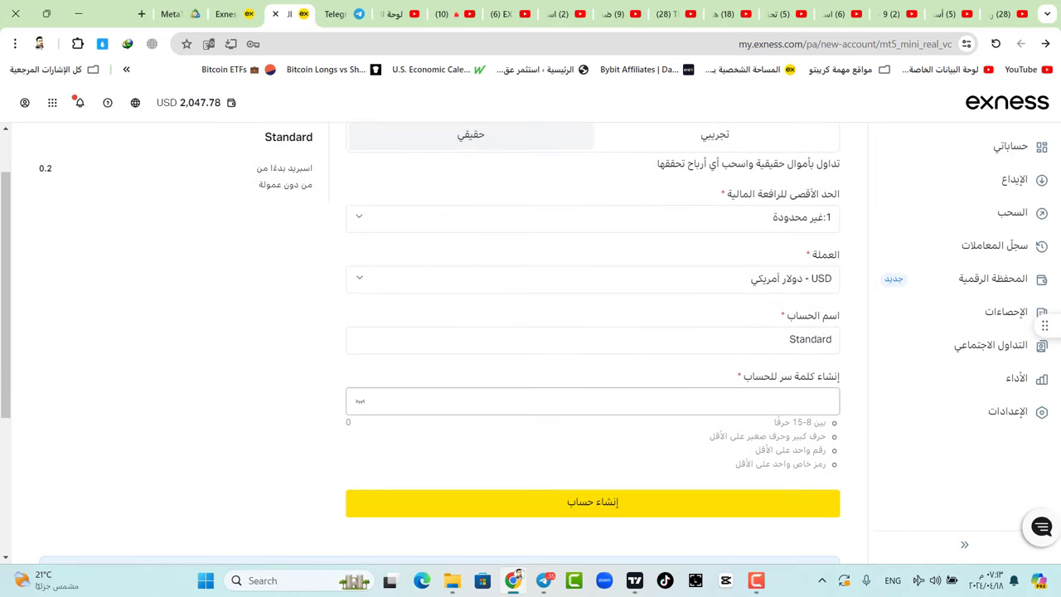
mouse_move(176, 14)
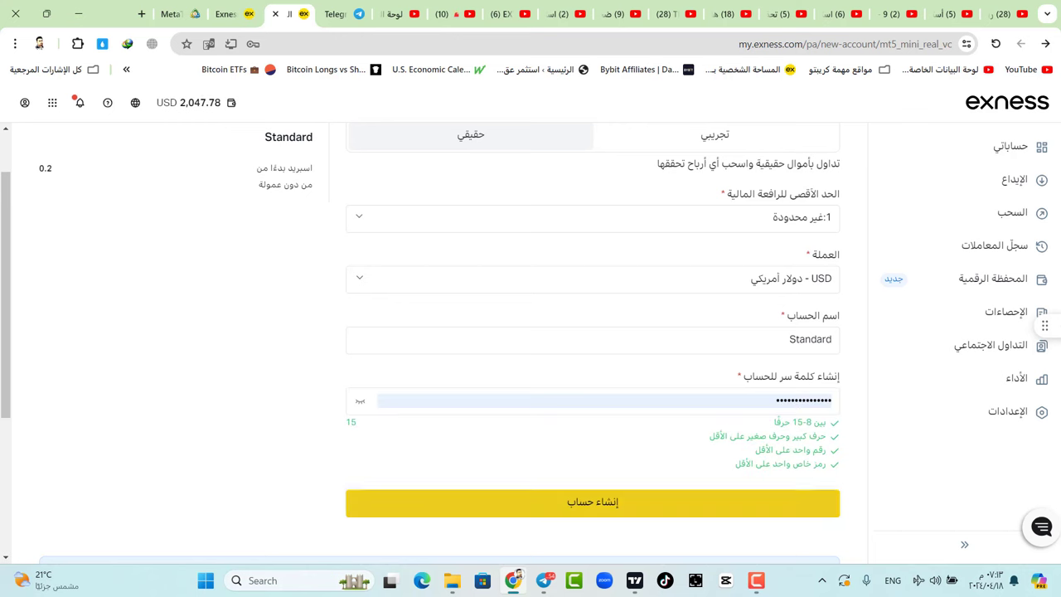
click(593, 503)
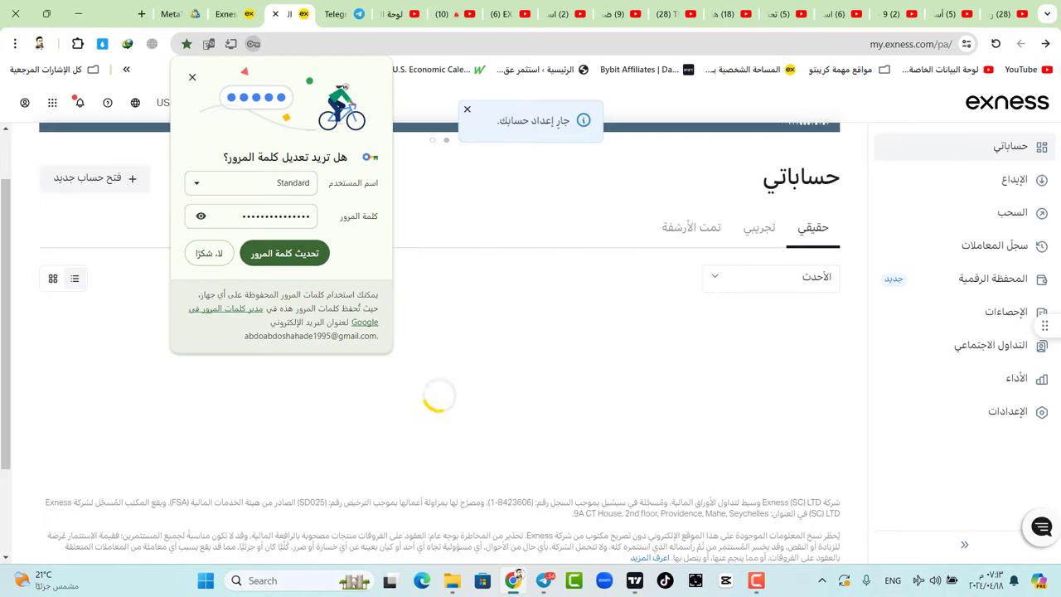
click(192, 76)
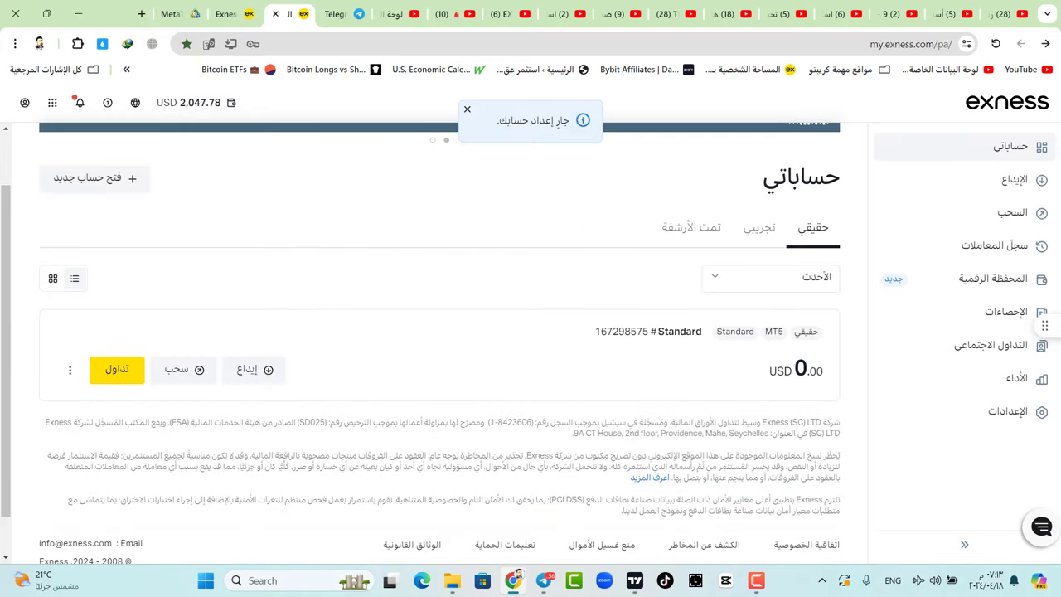
Go to the public Exness website and open its MetaTrader 5 page from the platforms links in the footer
click(229, 15)
click(175, 14)
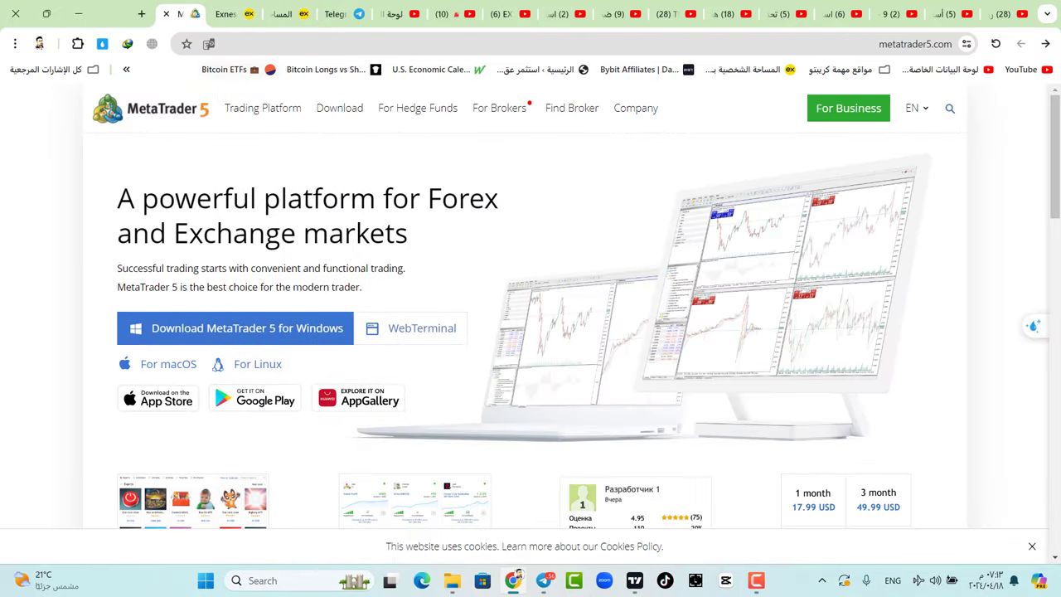
click(226, 14)
scroll(479, 356, down, 20)
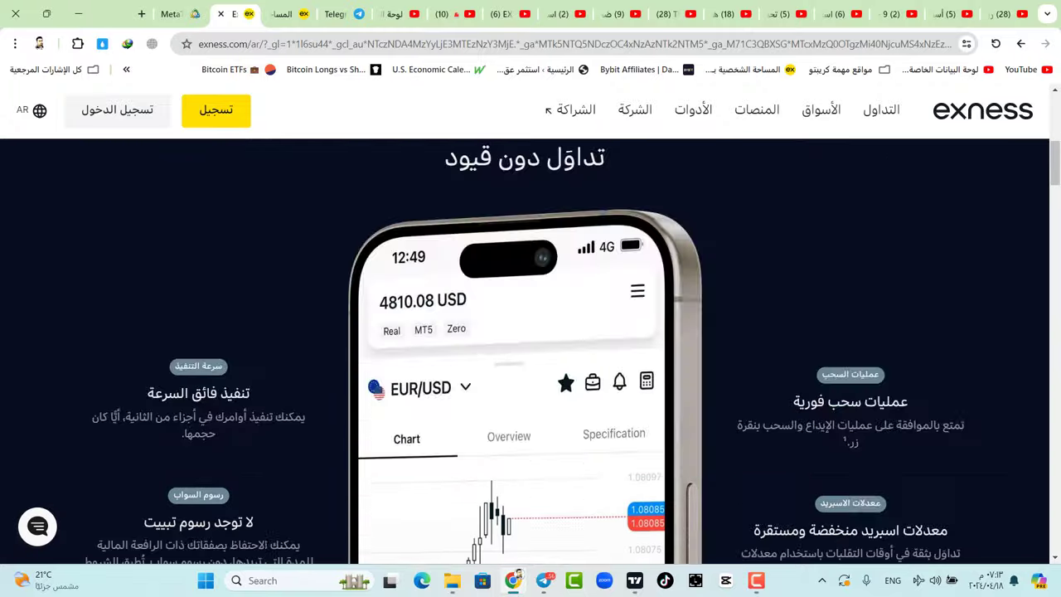
scroll(589, 359, down, 10)
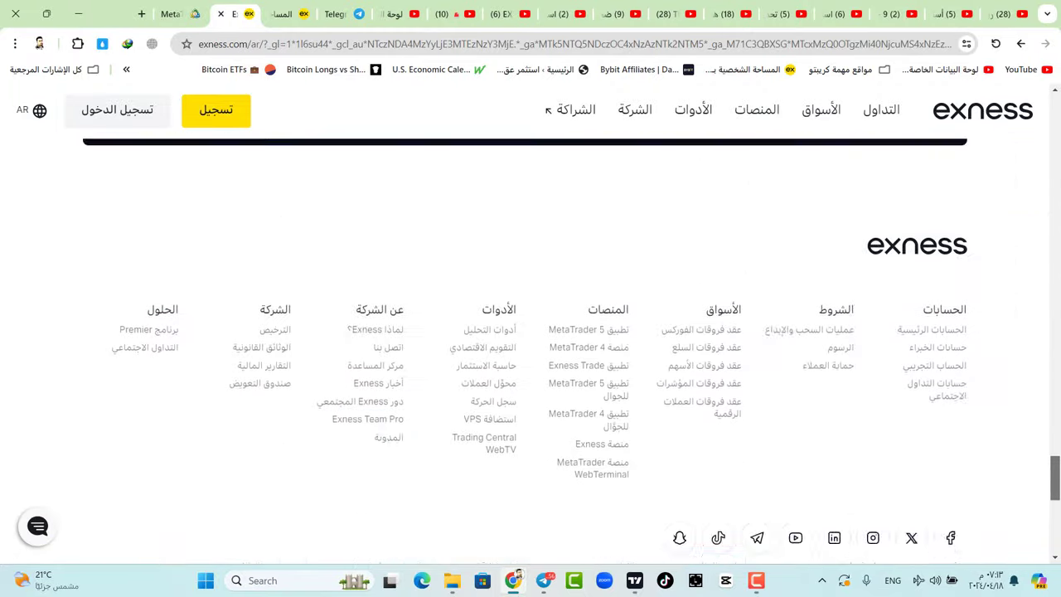
scroll(589, 359, up, 3)
scroll(589, 359, down, 3)
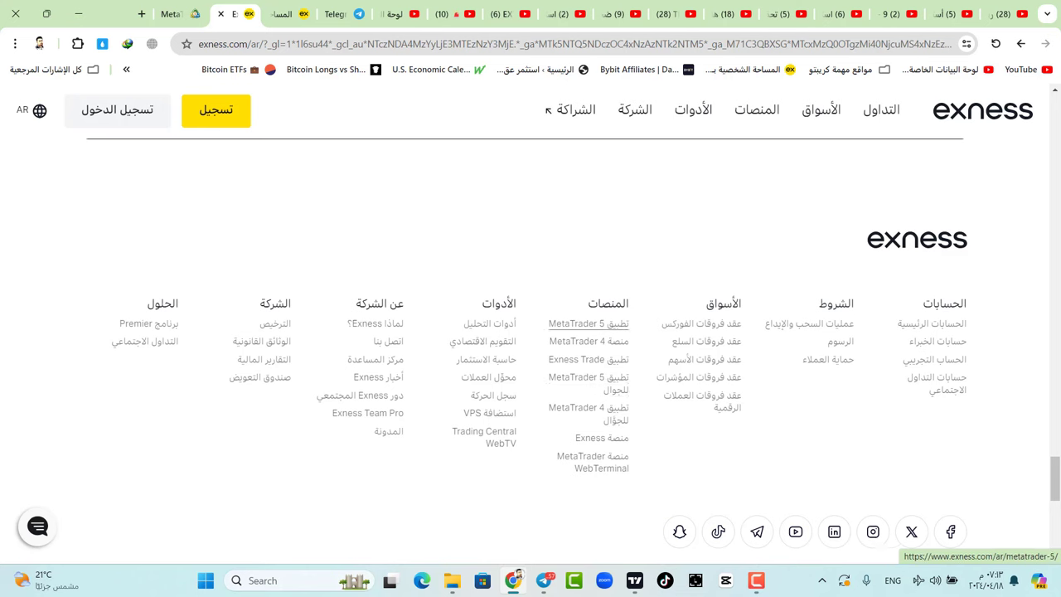
click(589, 324)
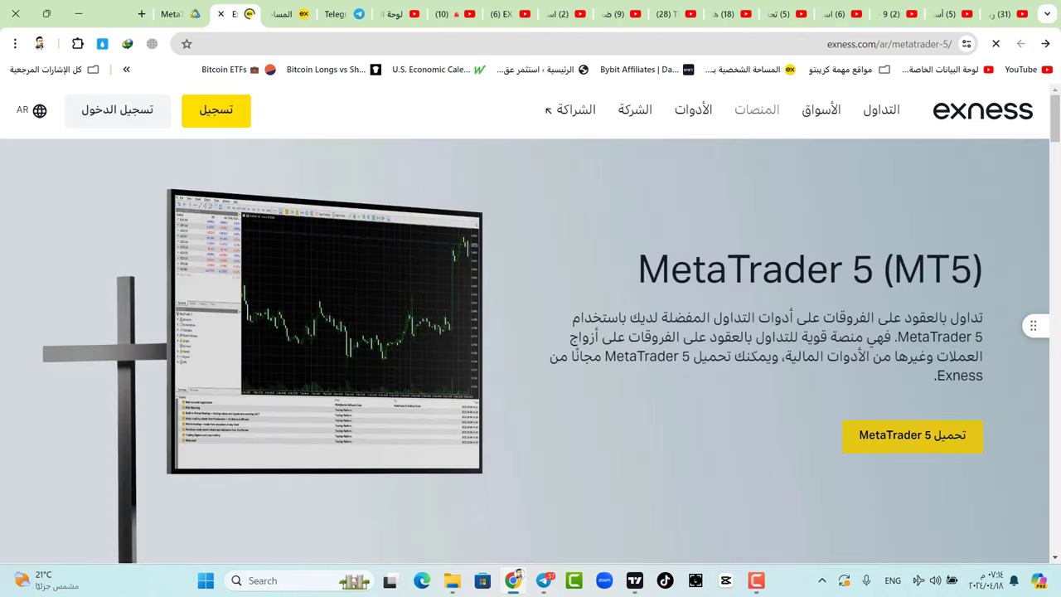
Download the MetaTrader 5 installer as exness5setup_2.exe and show it in its download folder
click(927, 437)
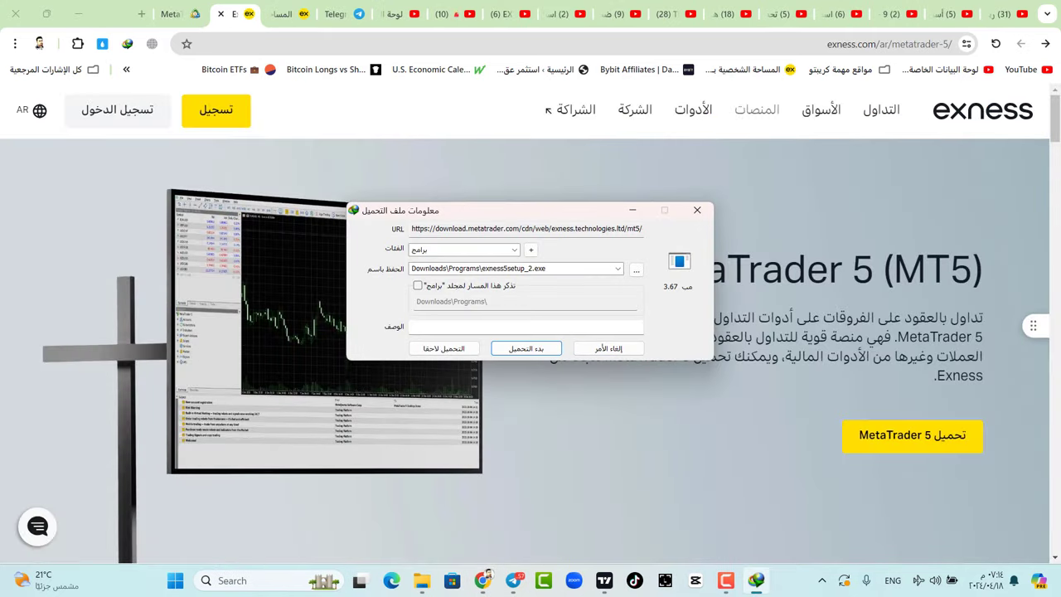
key(Return)
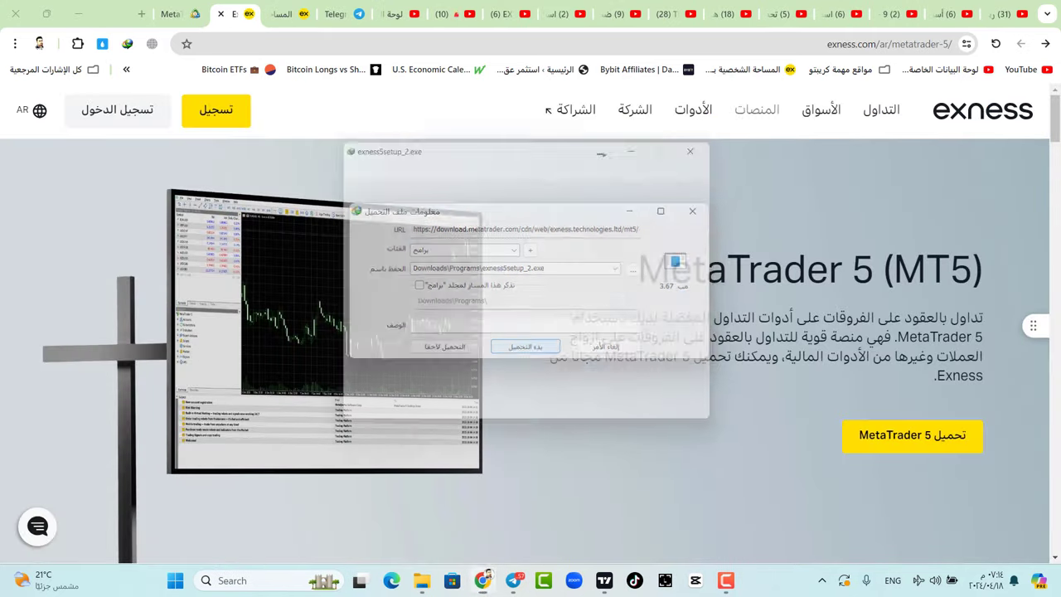
key(Return)
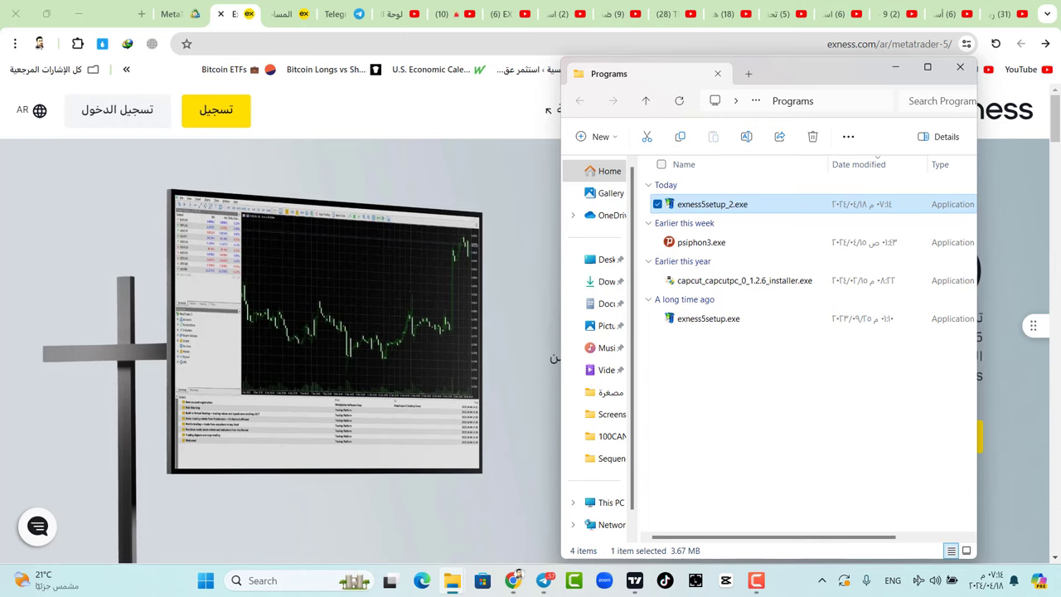
Install MetaTrader 5 EXNESS with the downloaded setup, accepting the license agreement, and close the account-opening wizard after launch
key(Return)
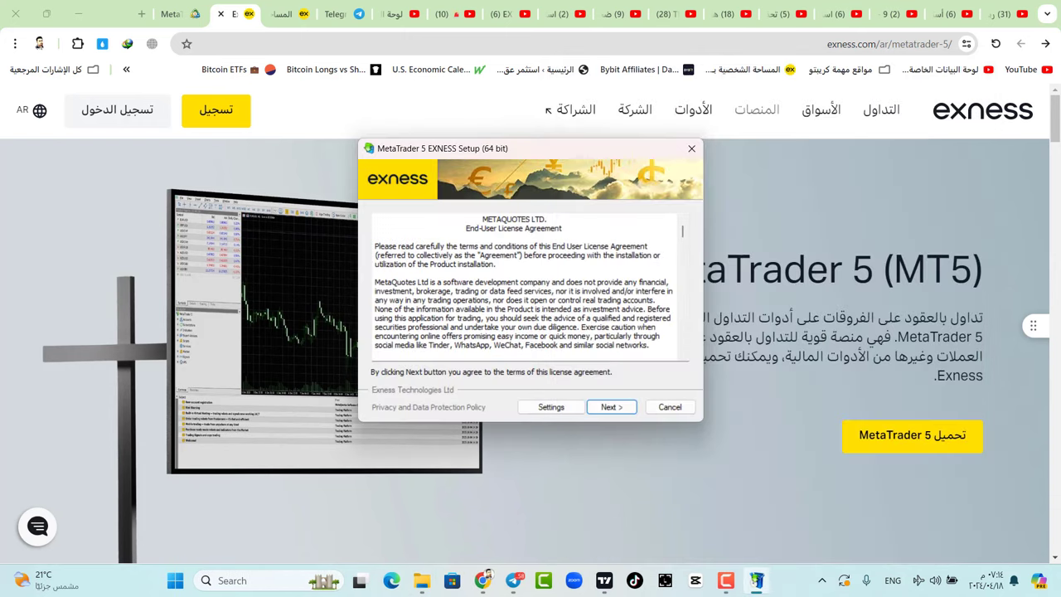
key(Return)
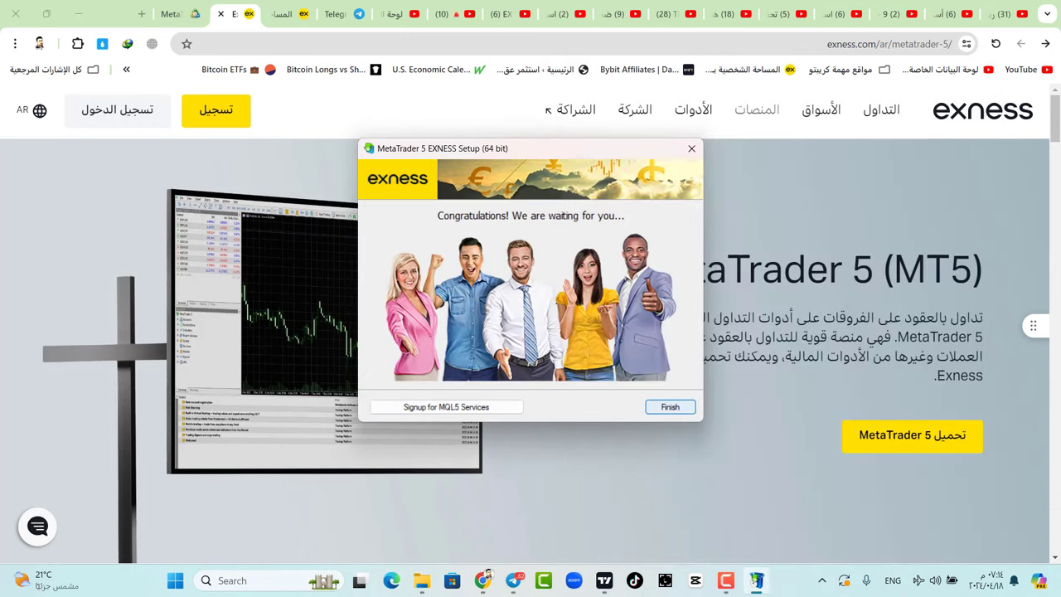
key(Return)
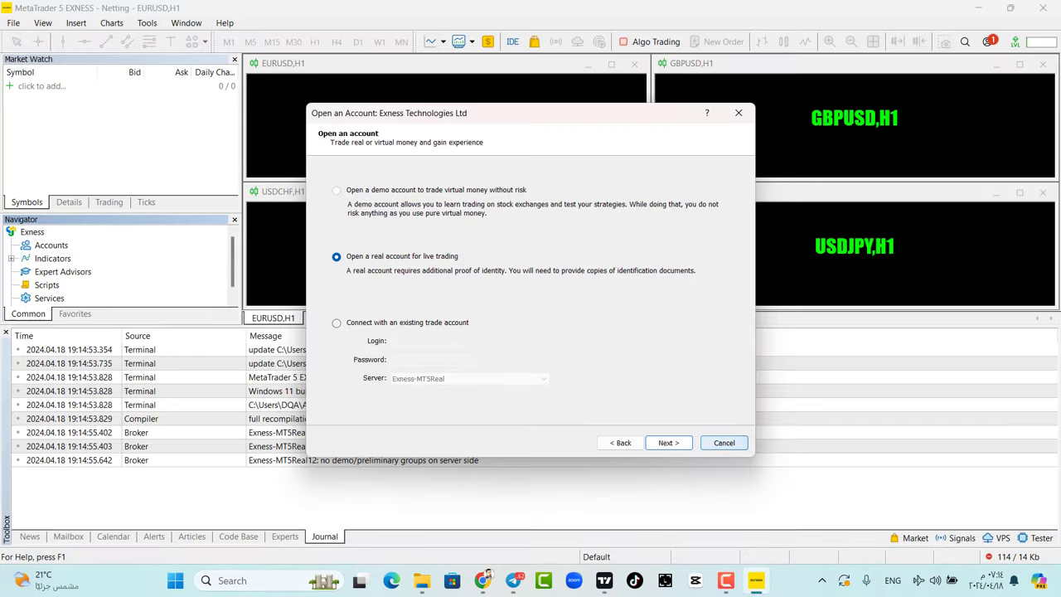
key(Escape)
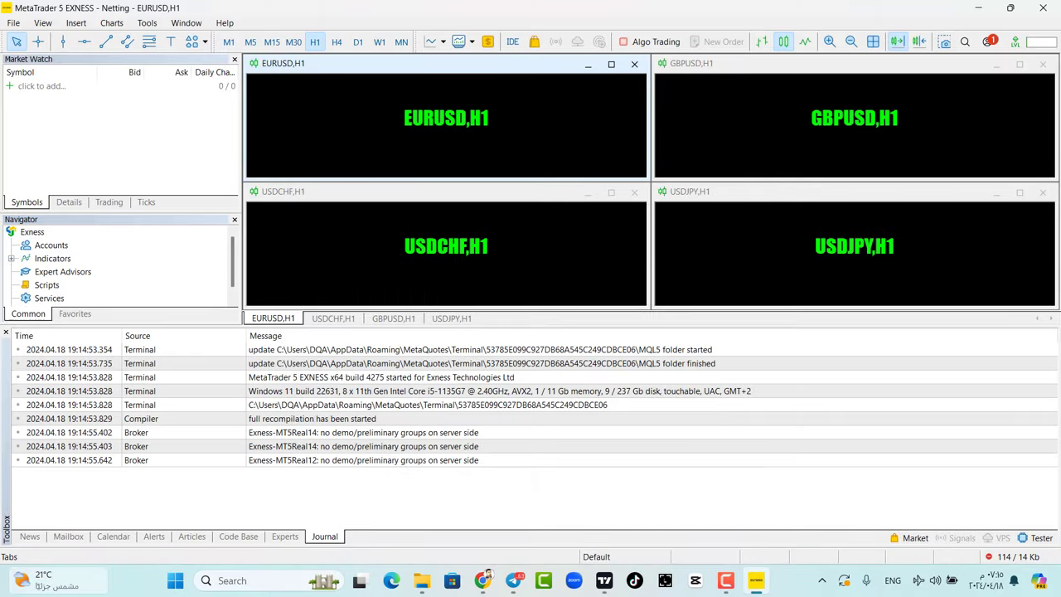
Change the MetaTrader 5 interface language to Arabic and restart the terminal to apply it
click(30, 537)
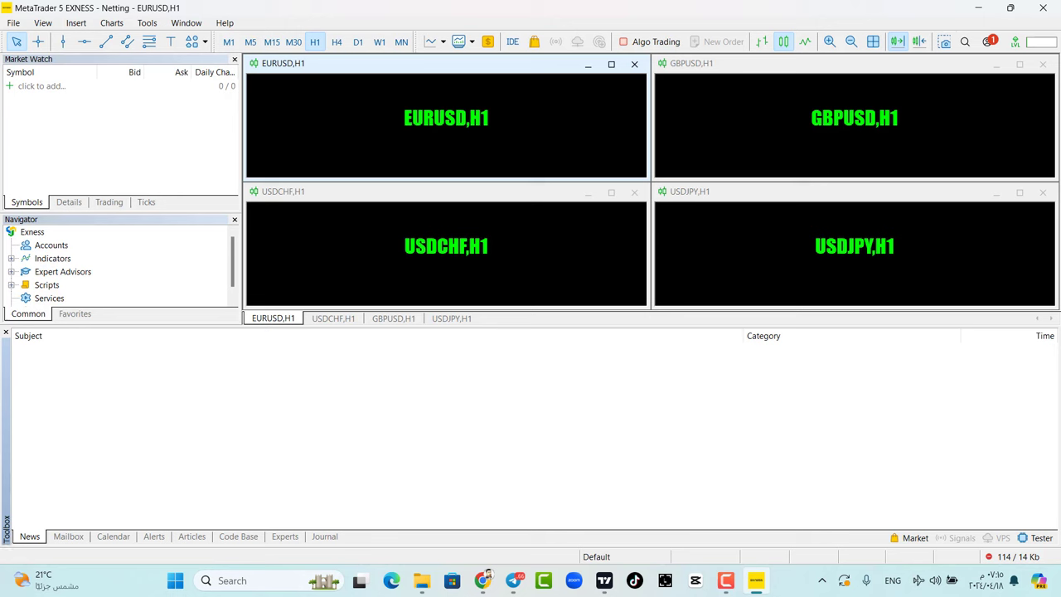
key(alt+v)
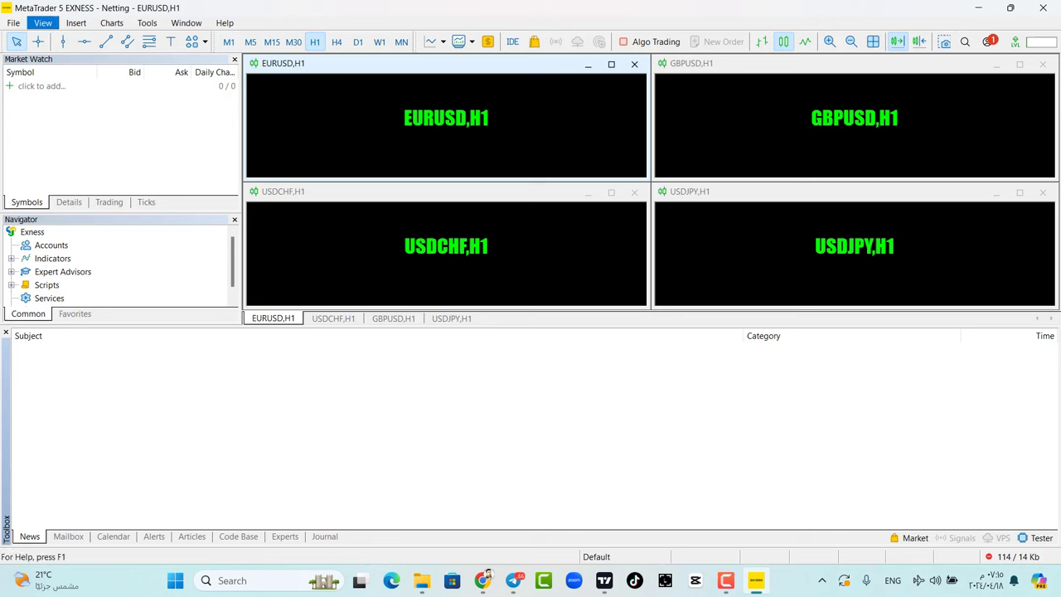
key(Right)
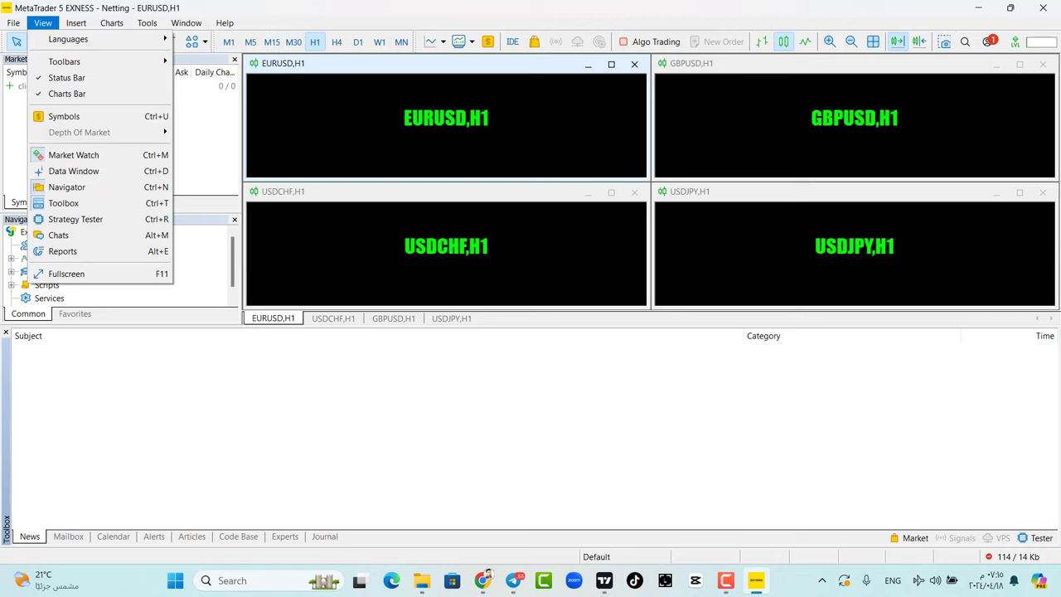
click(43, 23)
click(44, 23)
mouse_move(68, 39)
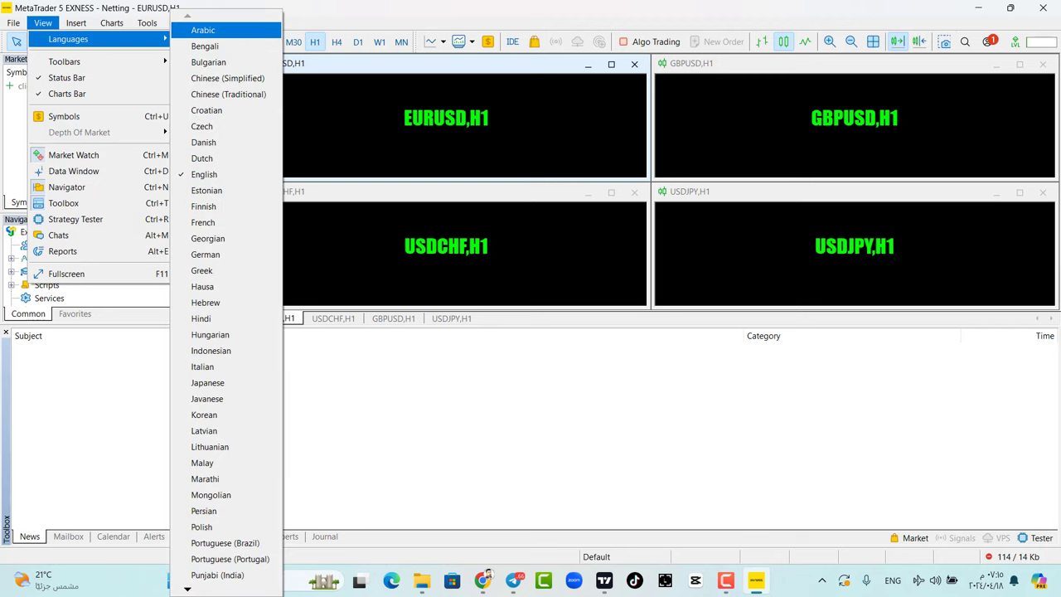
key(Return)
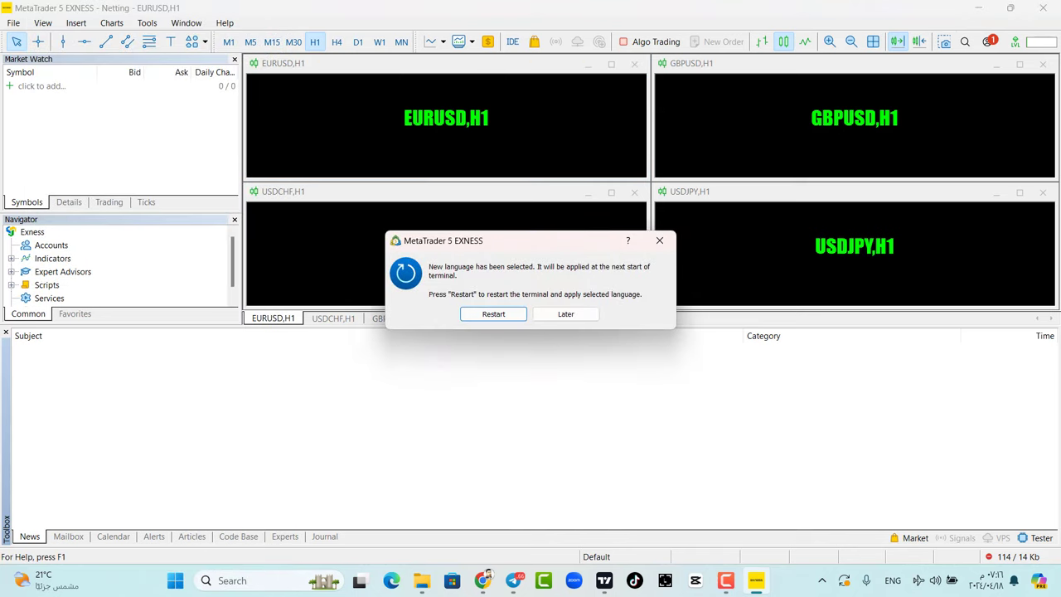
key(Return)
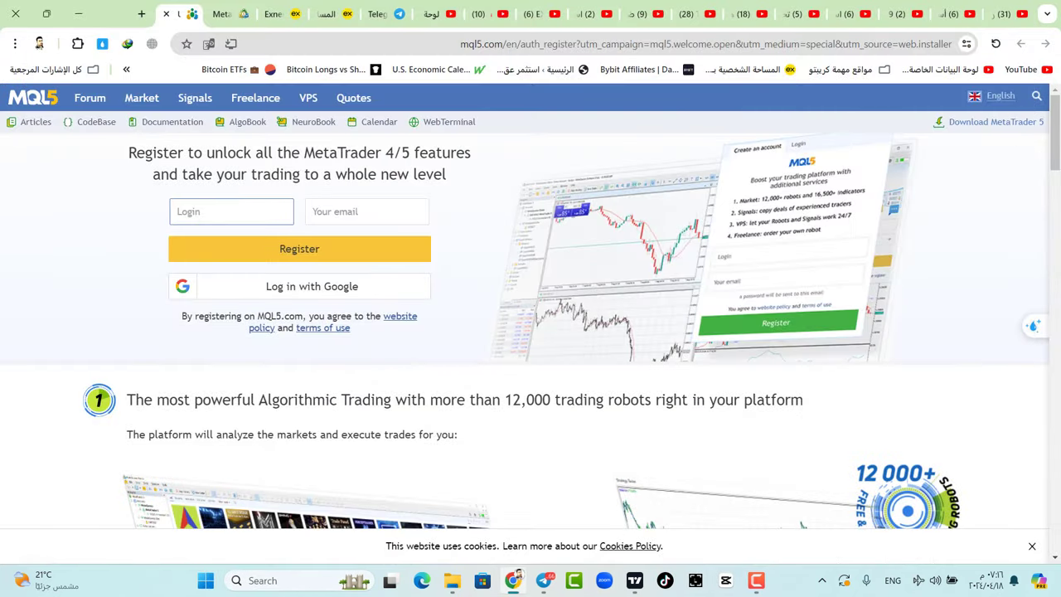
Choose to connect with an existing trade account in the account-opening wizard for Exness Technologies Ltd
key(Return)
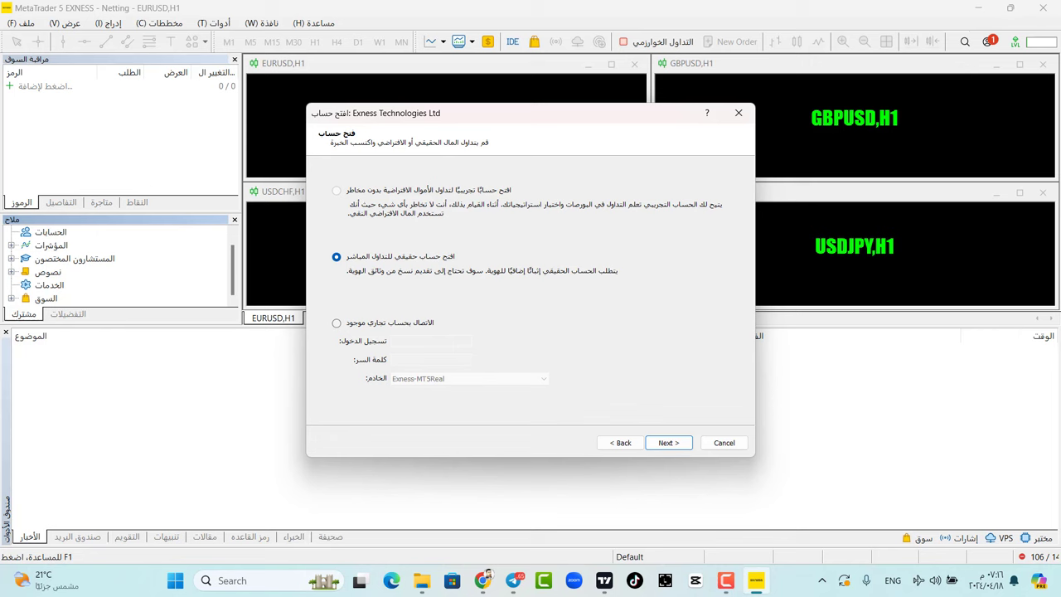
click(336, 323)
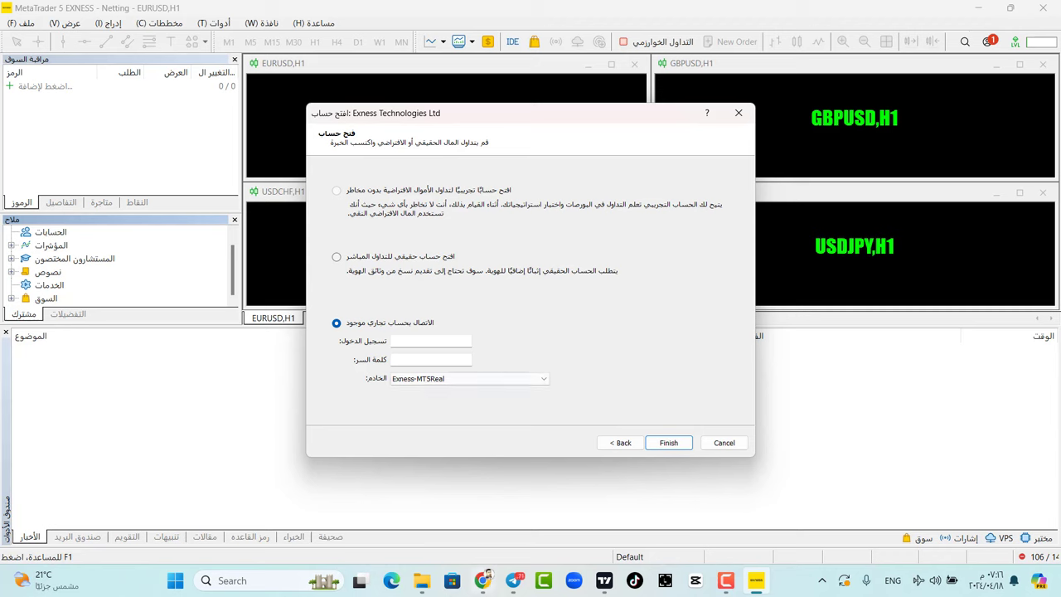
Switch to Chrome and look up the MT5 server name in the new Standard account's information in the Exness personal area
click(485, 576)
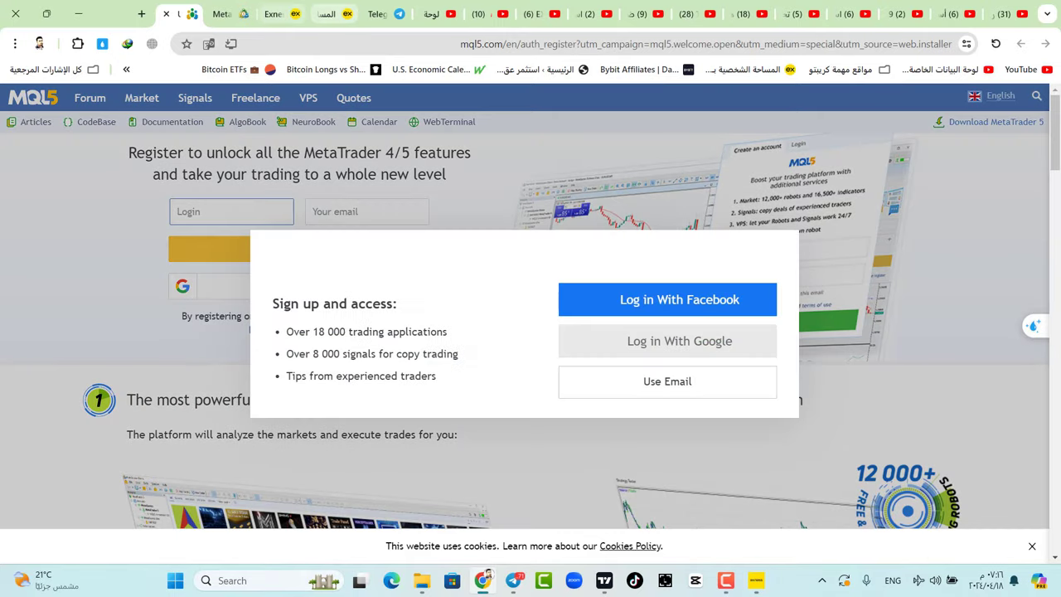
click(336, 13)
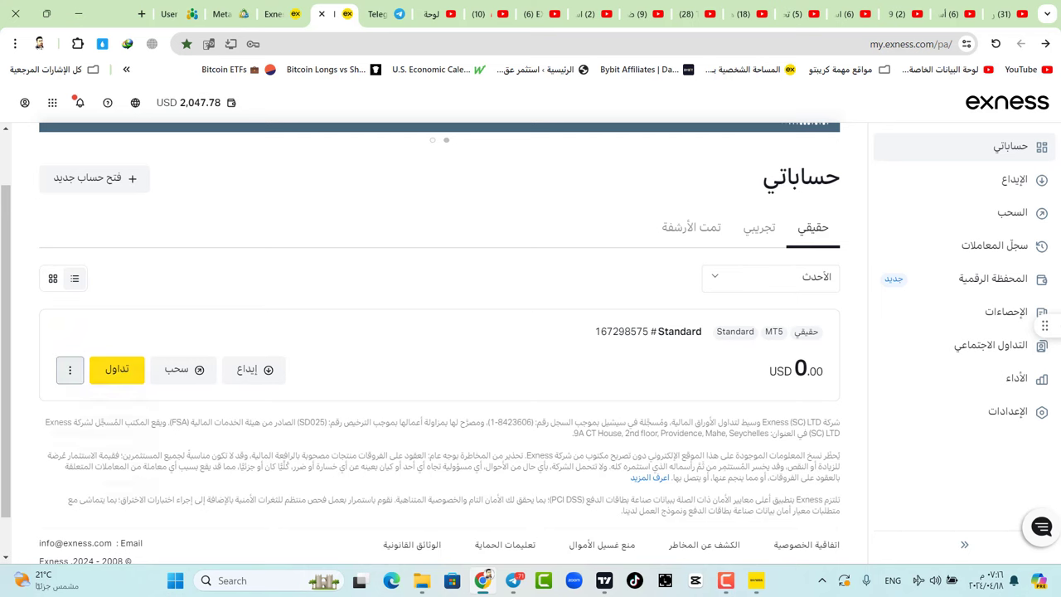
click(69, 369)
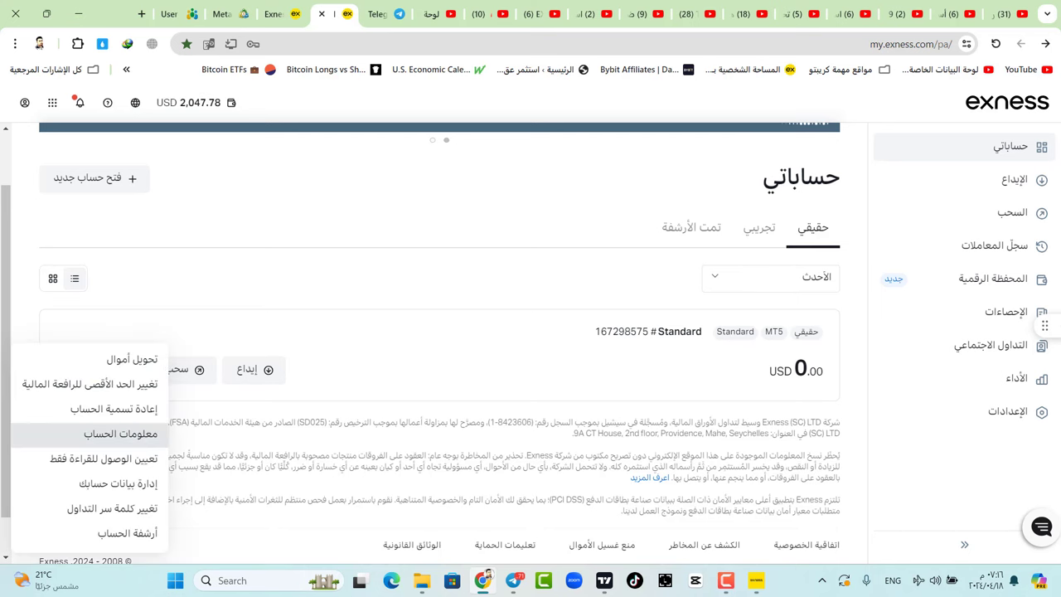
click(120, 434)
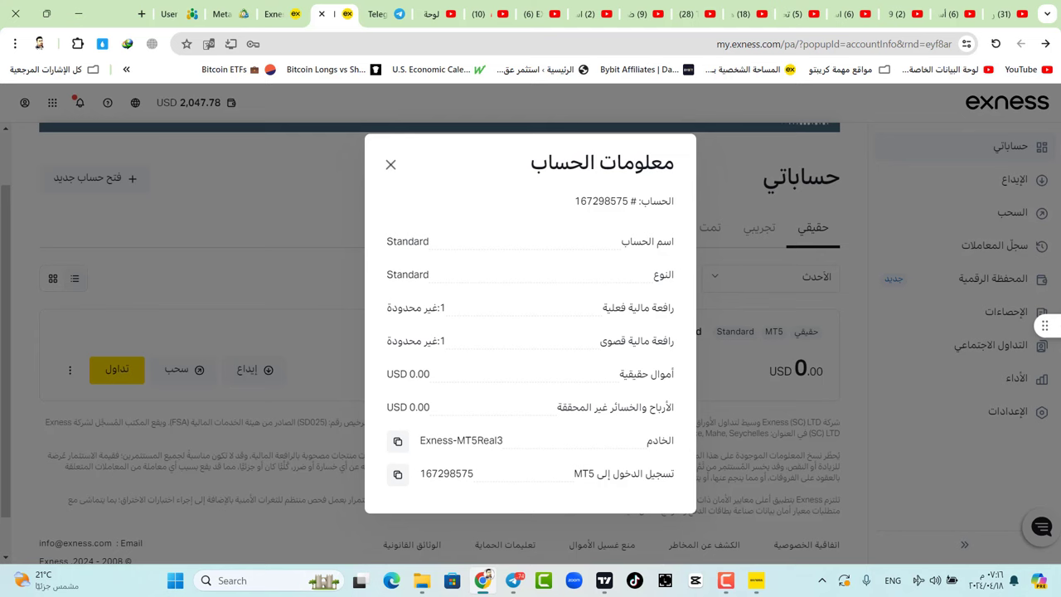
mouse_move(420, 441)
mouse_down()
mouse_move(497, 441)
mouse_move(420, 440)
mouse_up()
click(498, 441)
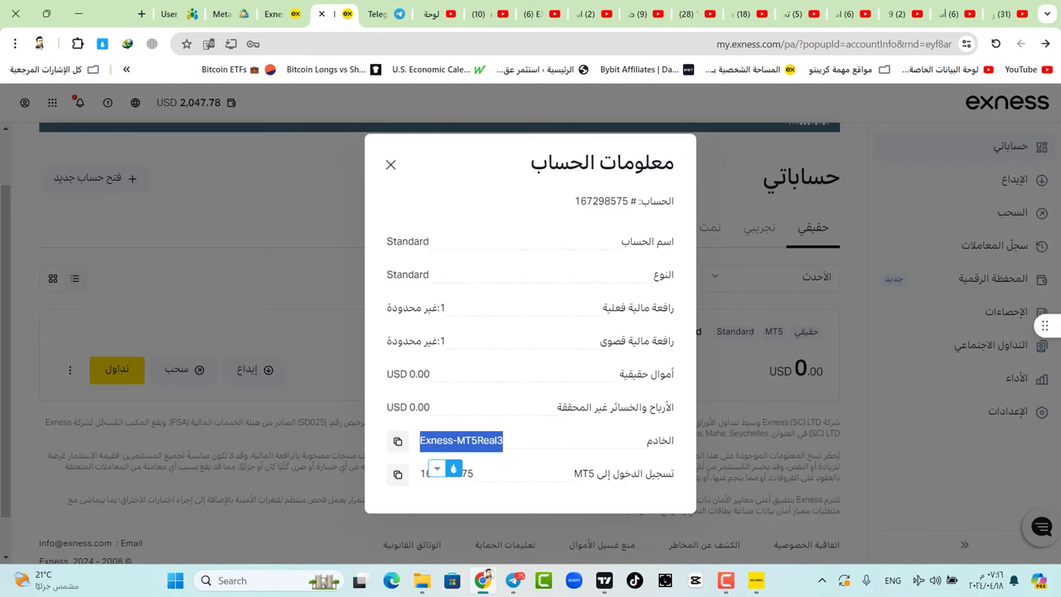
Switch to MetaTrader 5, choose to connect with an existing trade account and set its server to Exness-MT5Real3
click(757, 581)
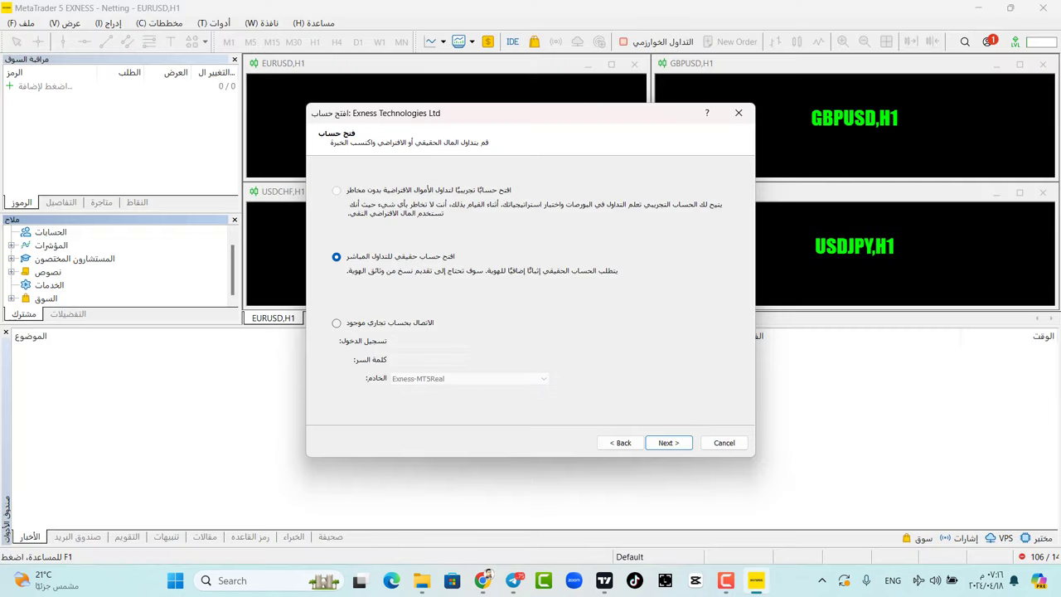
click(337, 324)
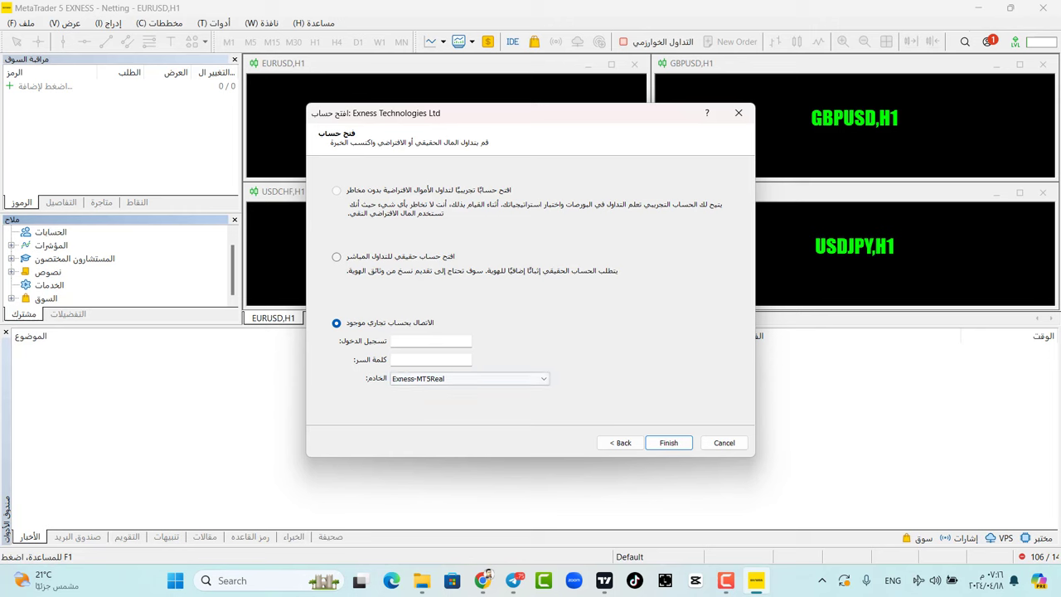
click(543, 379)
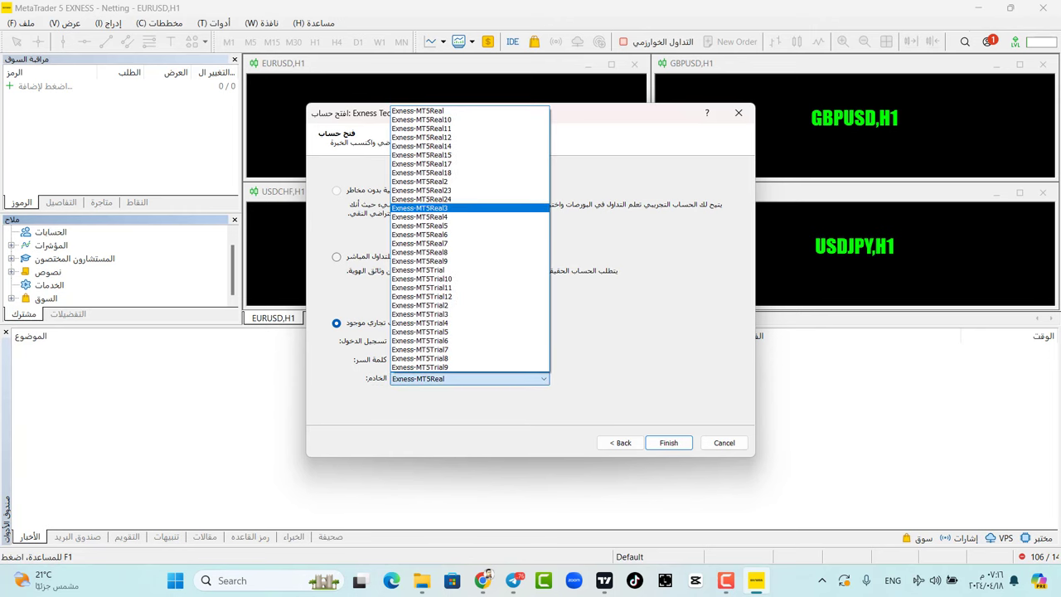
click(432, 207)
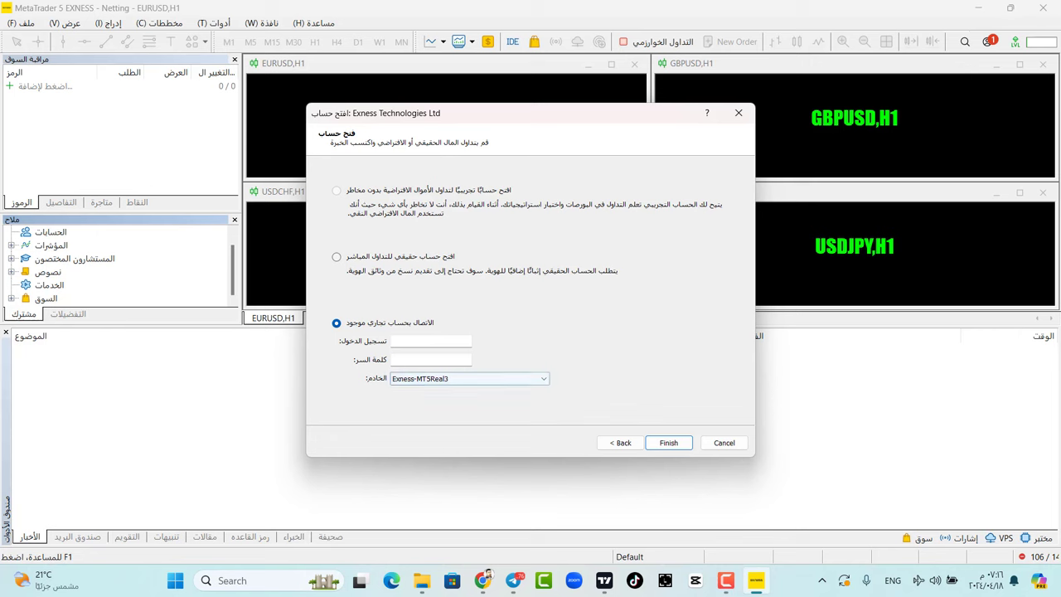
Copy the new account's MT5 login number from the Exness personal area in Chrome into the MetaTrader 5 login field
click(431, 340)
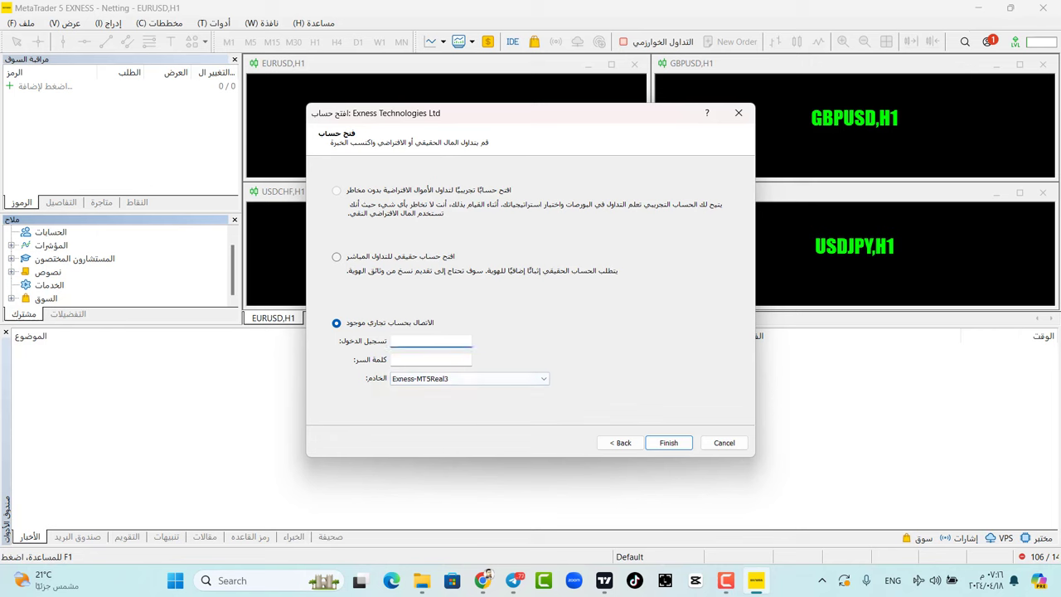
click(431, 360)
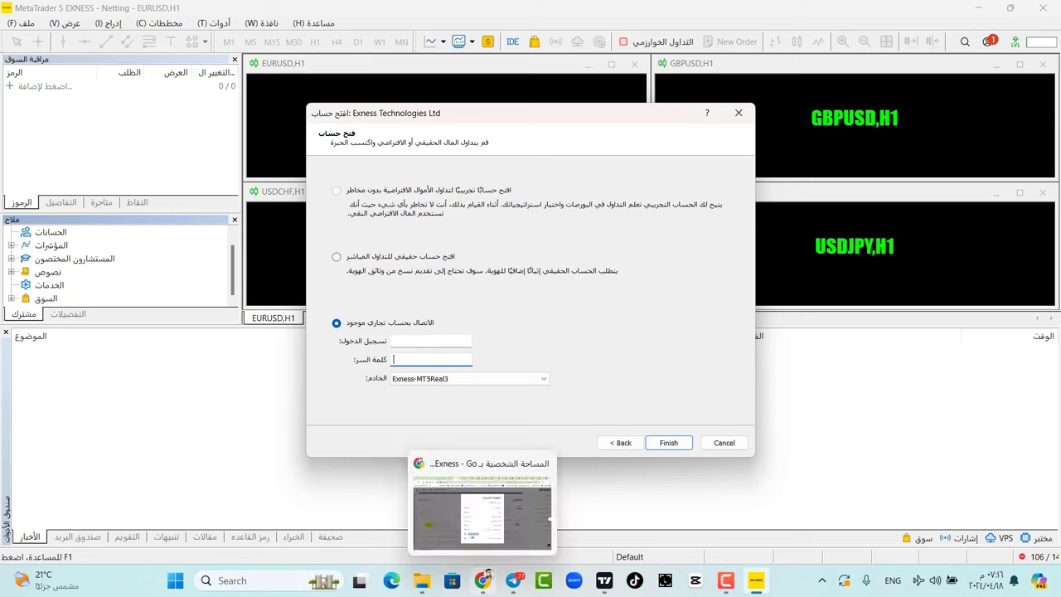
click(483, 580)
click(476, 464)
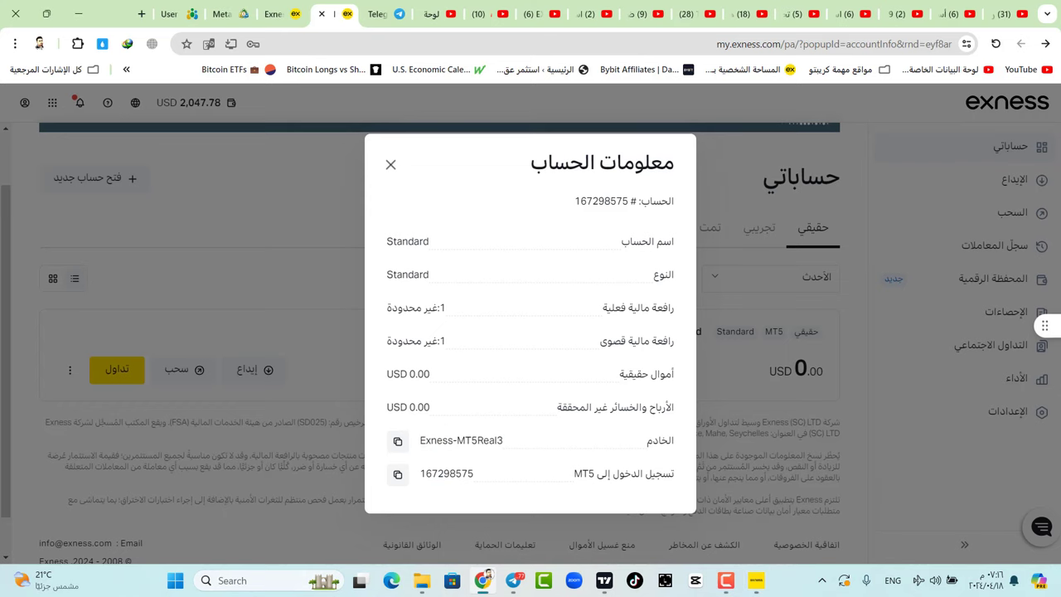
click(398, 473)
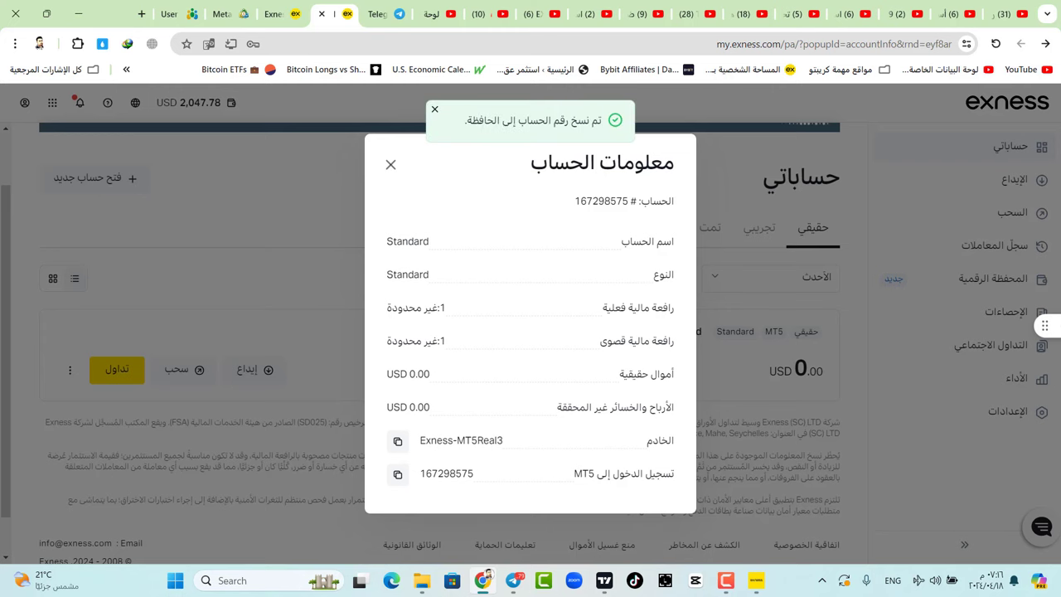
click(757, 580)
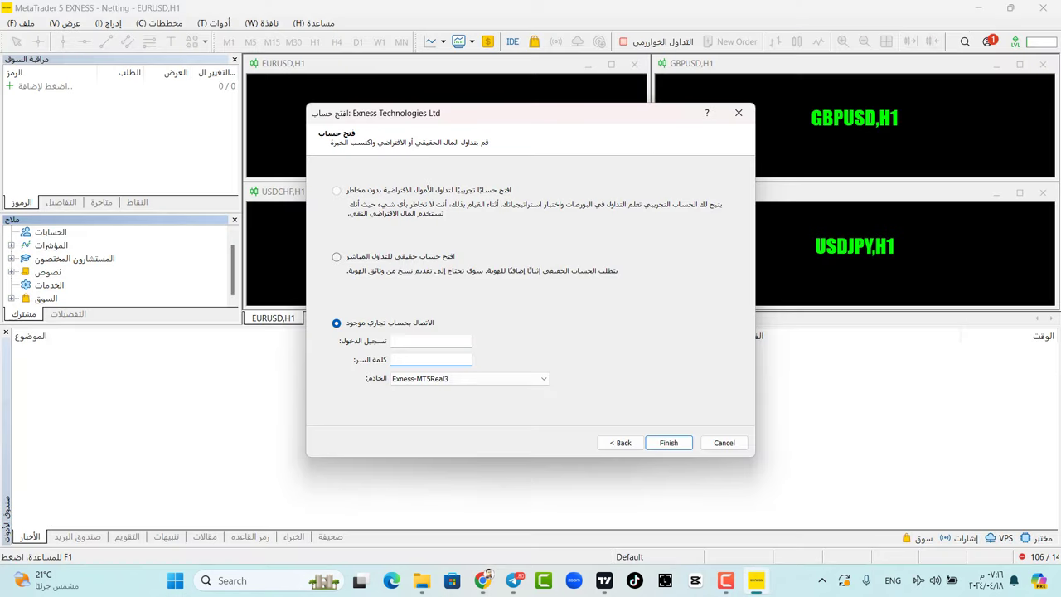
click(431, 341)
key(ctrl+v)
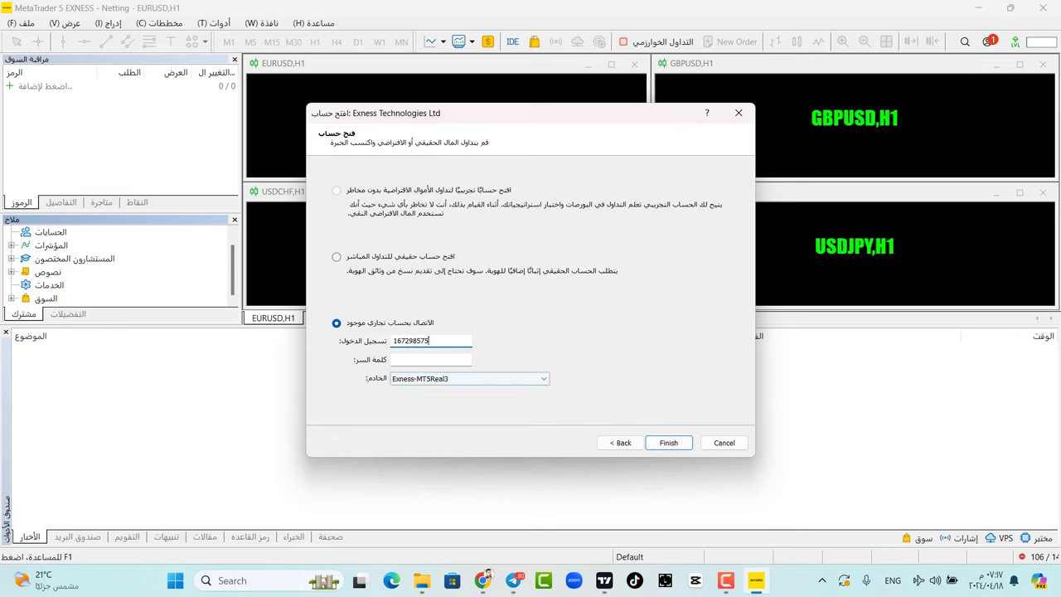
Enter the trading account password and finish connecting to the account
click(431, 360)
text(•••••)
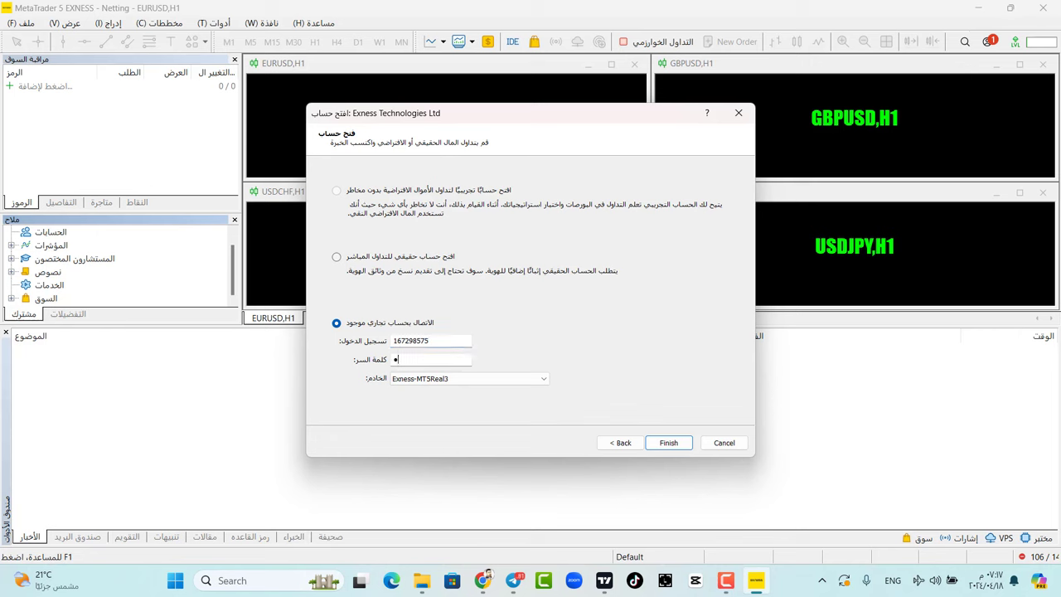
text(••••••••••)
key(Return)
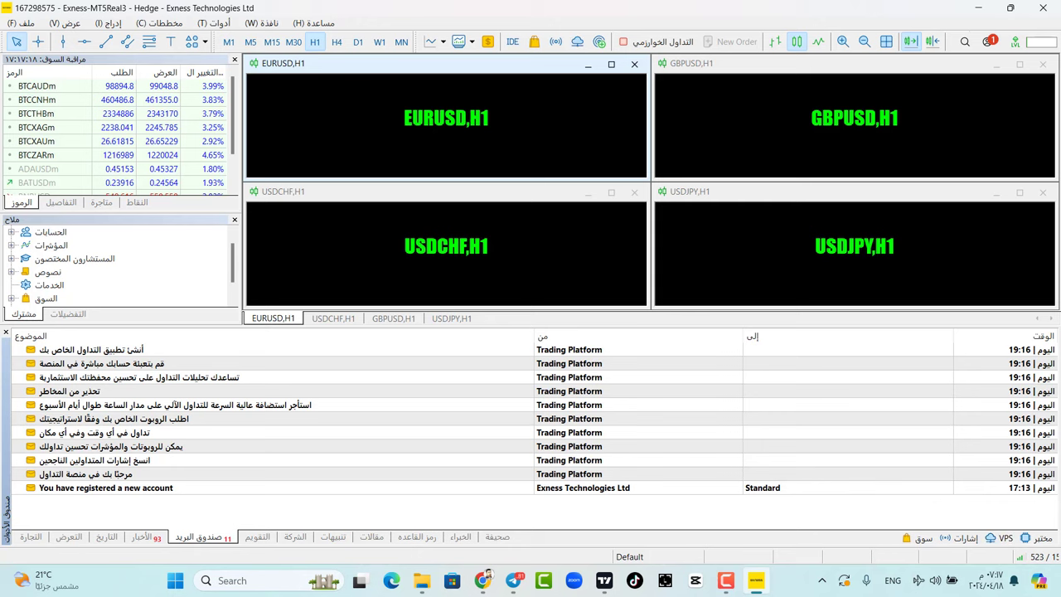
Compare the account balance in MetaTrader 5's trade list with the Exness personal area in Chrome, closing the account information there
click(31, 538)
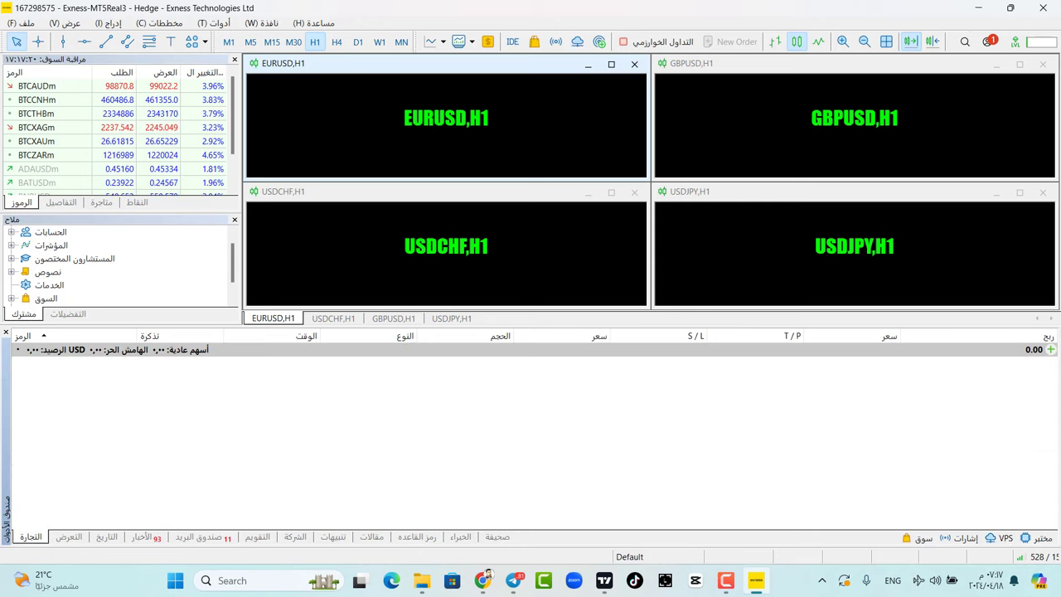
click(484, 581)
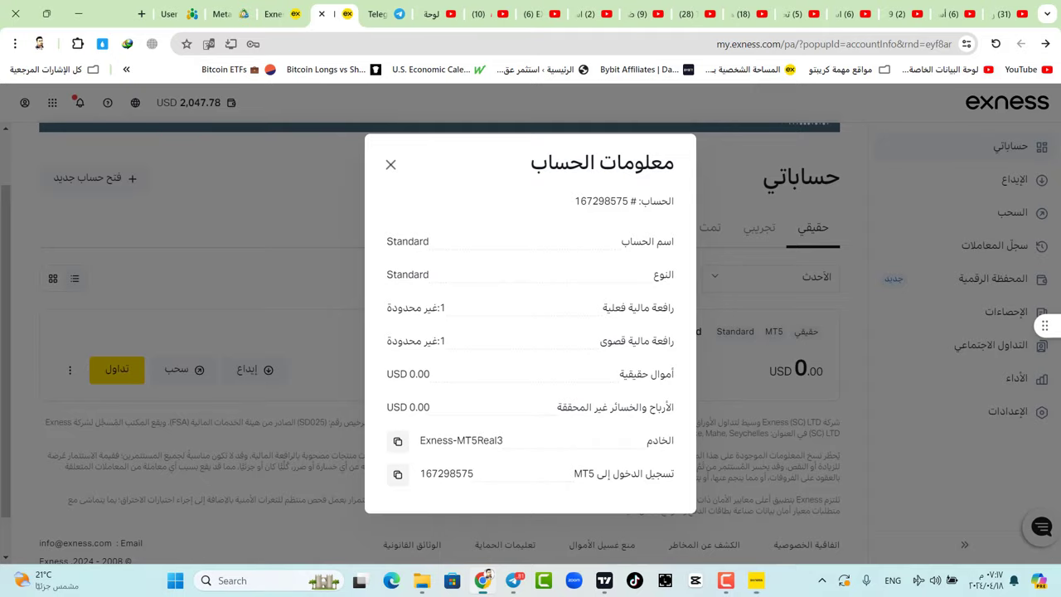
click(391, 164)
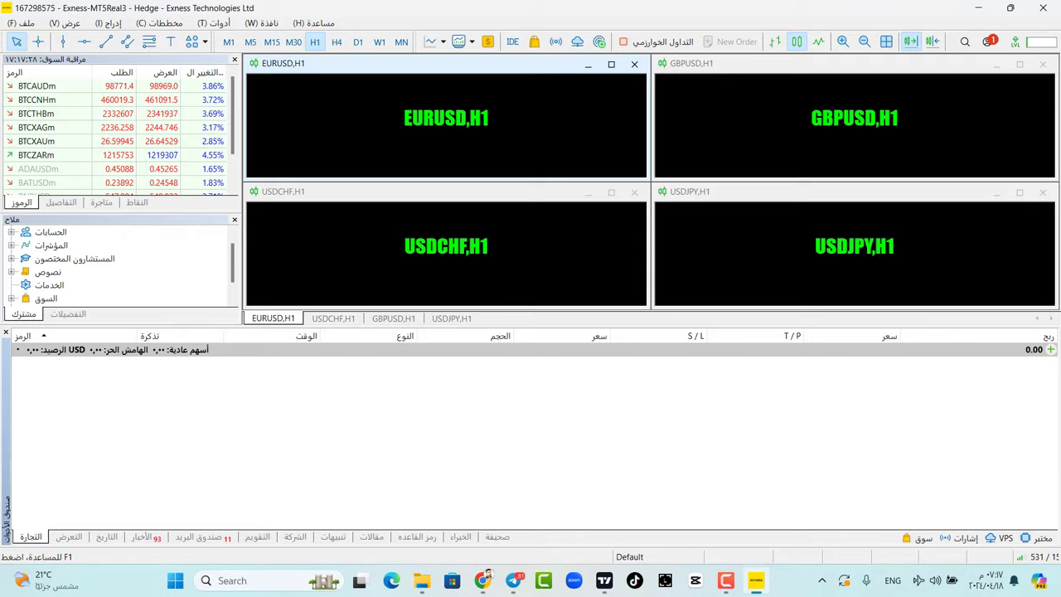
click(756, 580)
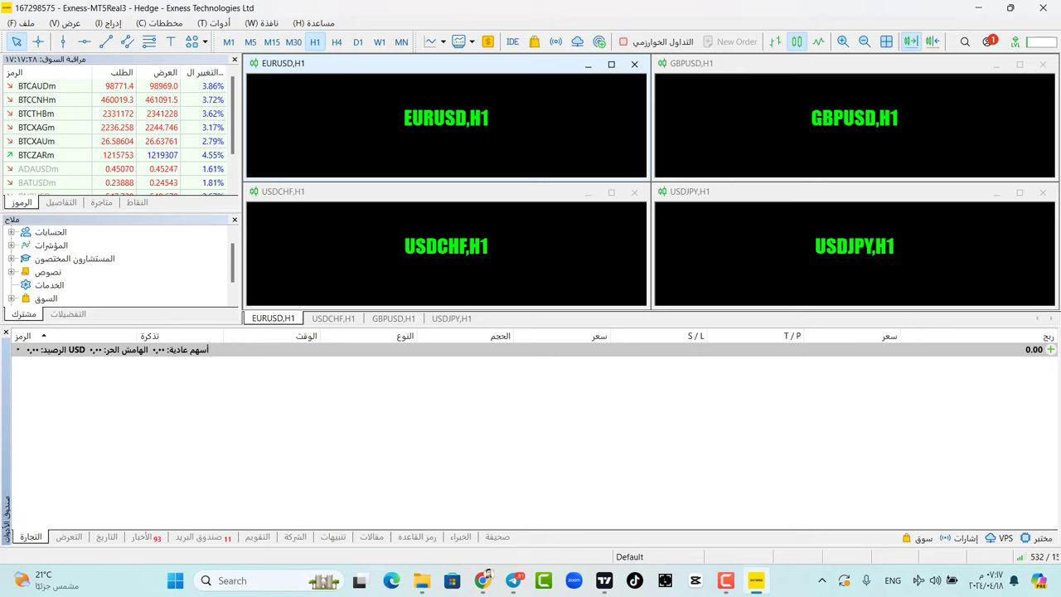
click(482, 580)
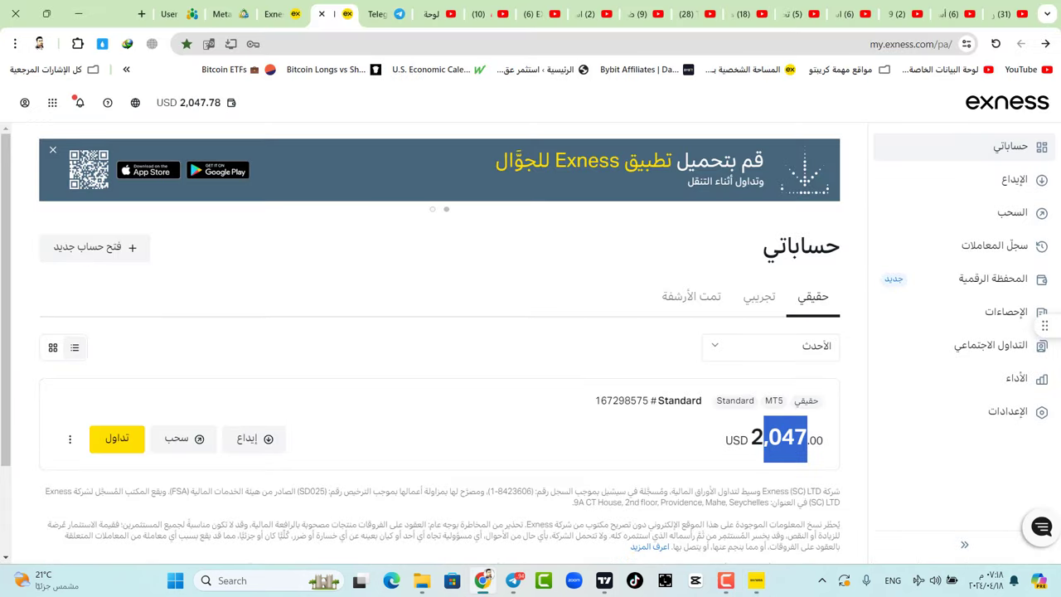
click(756, 581)
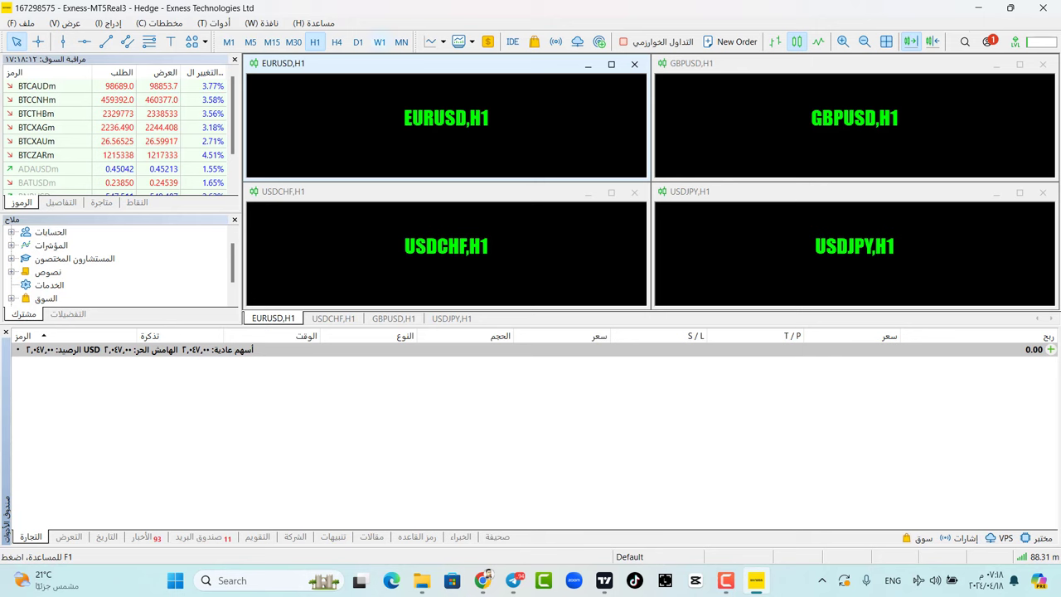
Close the four default charts EURUSD, USDCHF, GBPUSD and USDJPY
click(634, 63)
click(635, 193)
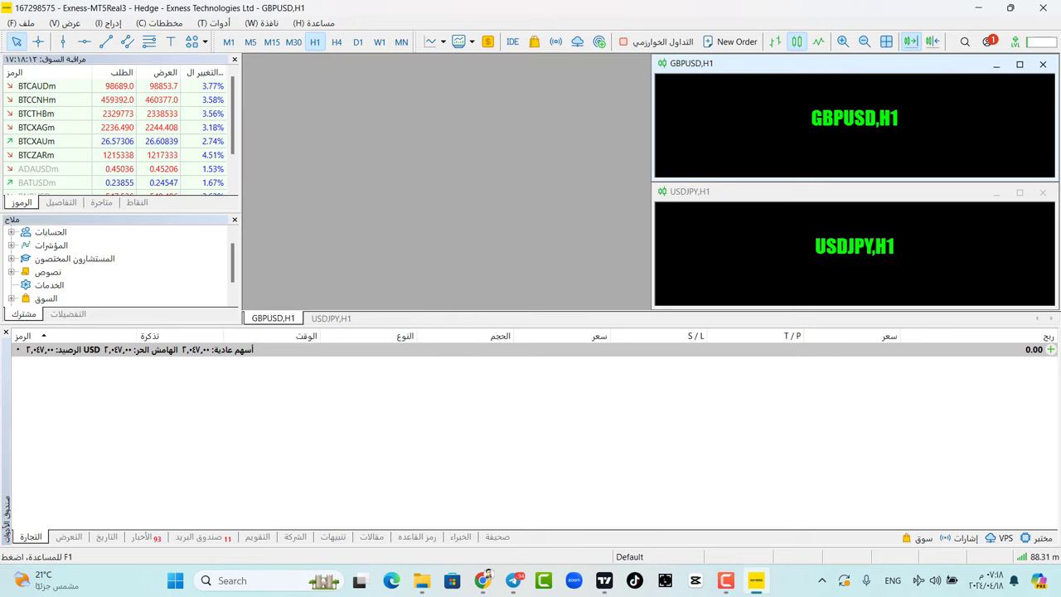
click(1043, 64)
click(1043, 192)
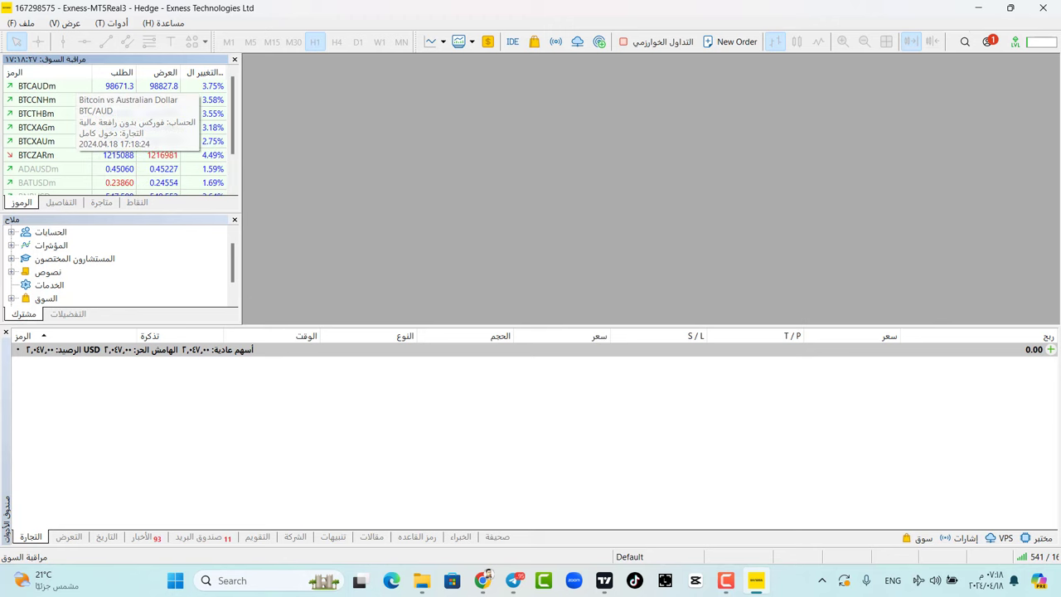
Browse the available trading symbols by group and show EURUSDm from Forex_group in the Market Watch
scroll(75, 125, down, 1)
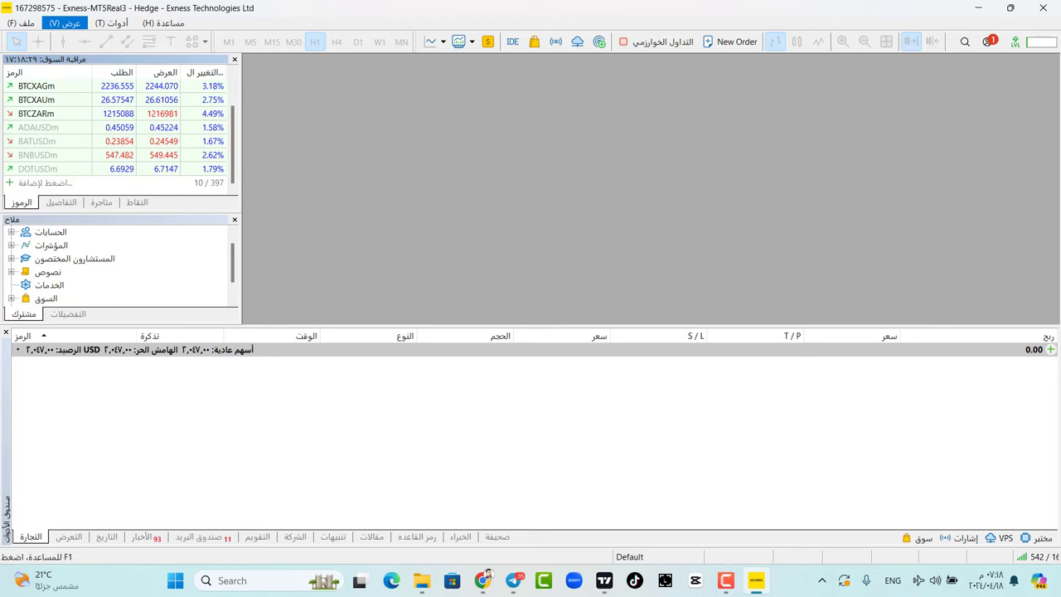
click(66, 22)
click(124, 116)
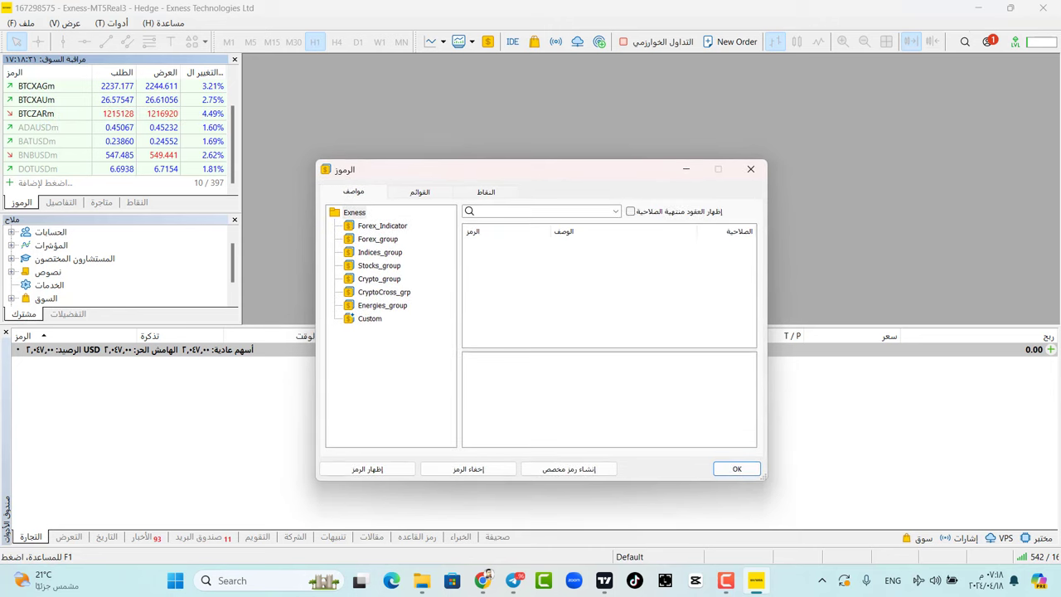
click(383, 226)
scroll(604, 286, down, 6)
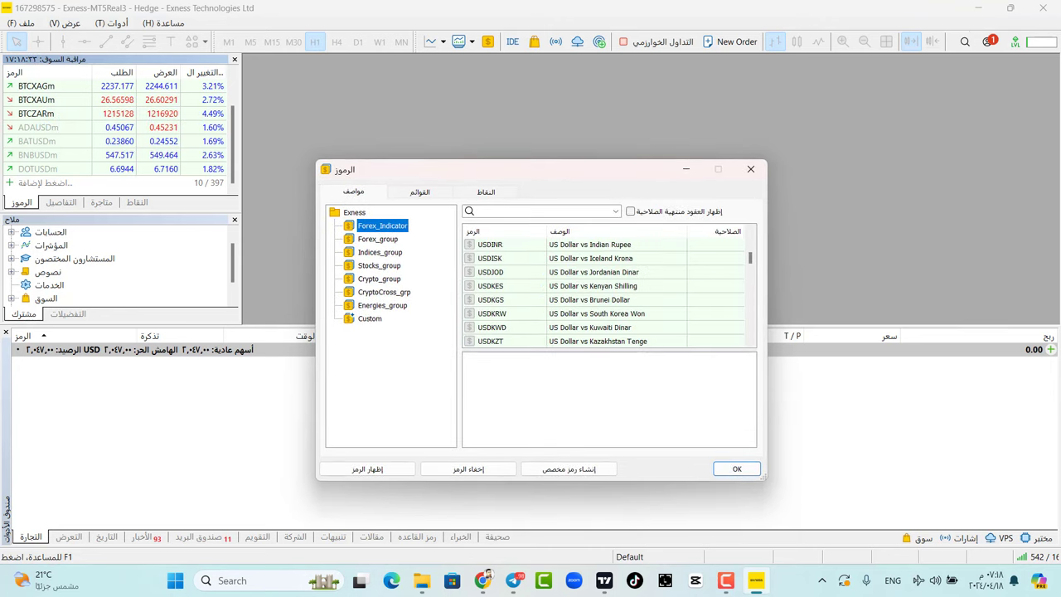
click(593, 286)
click(593, 300)
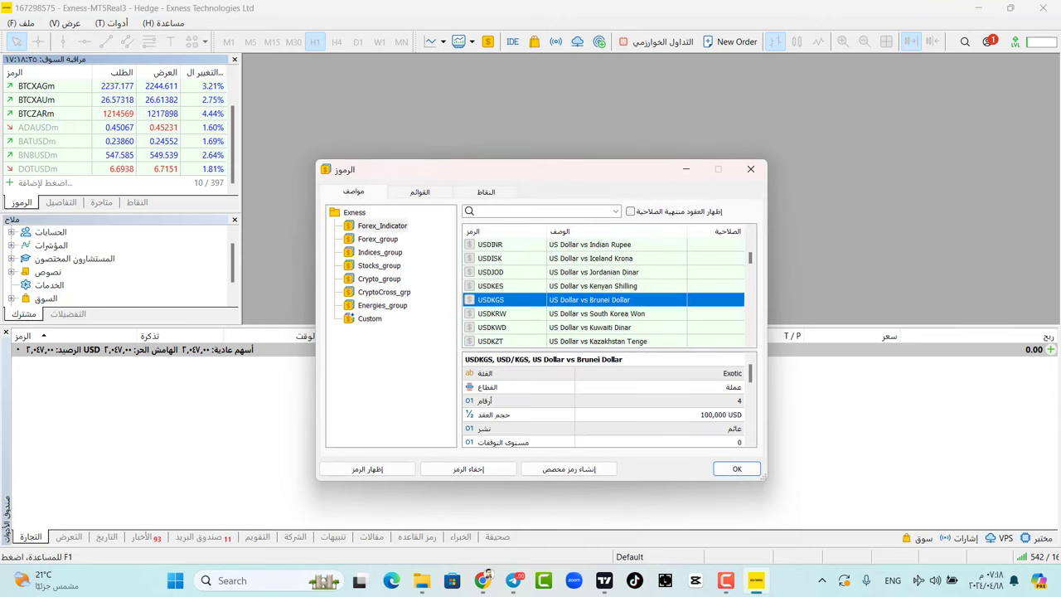
scroll(603, 301, down, 6)
scroll(609, 292, down, 2)
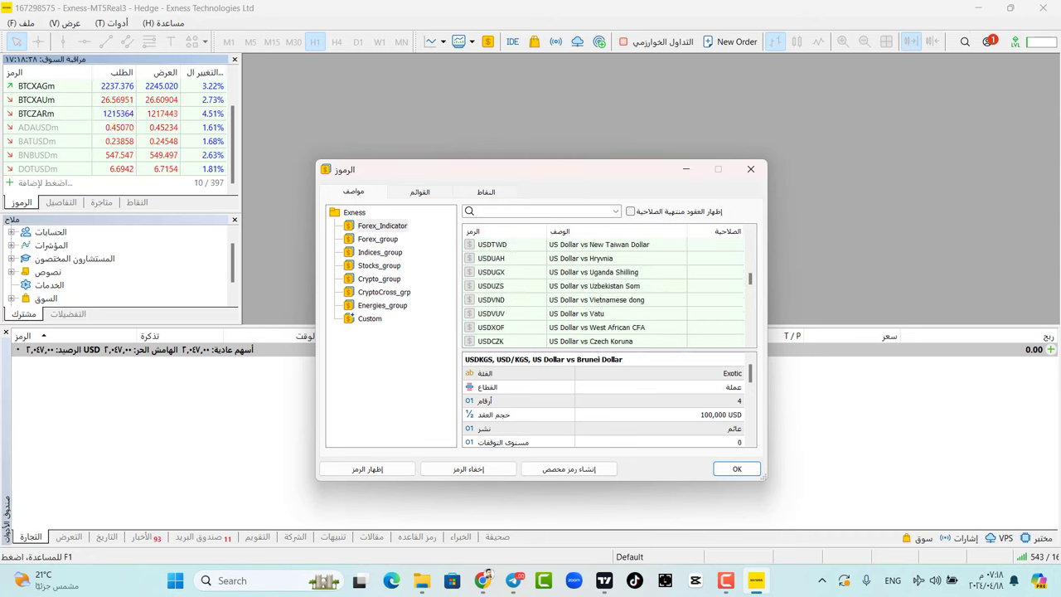
click(378, 238)
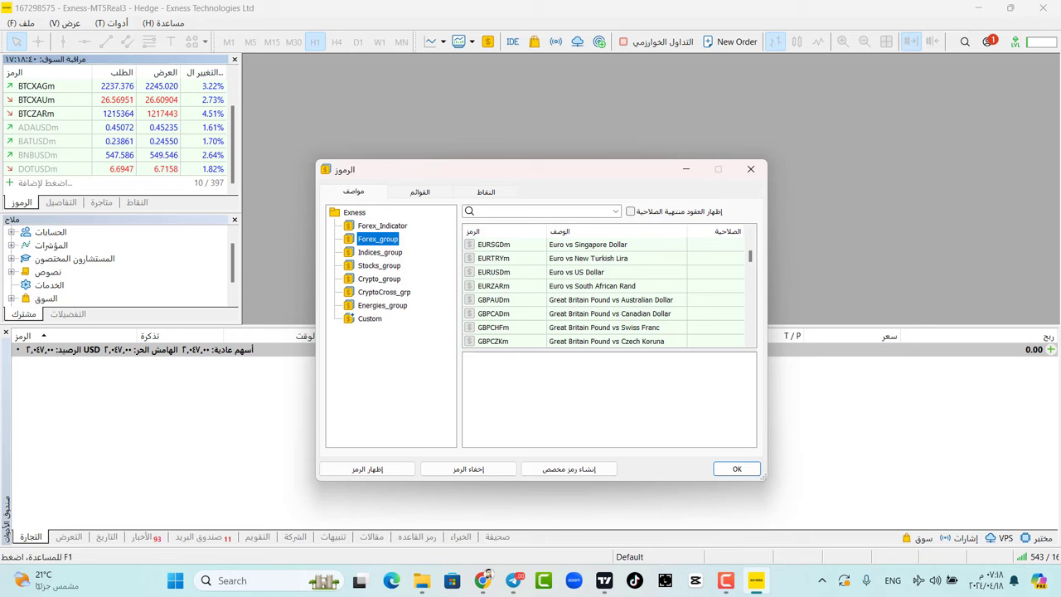
click(494, 272)
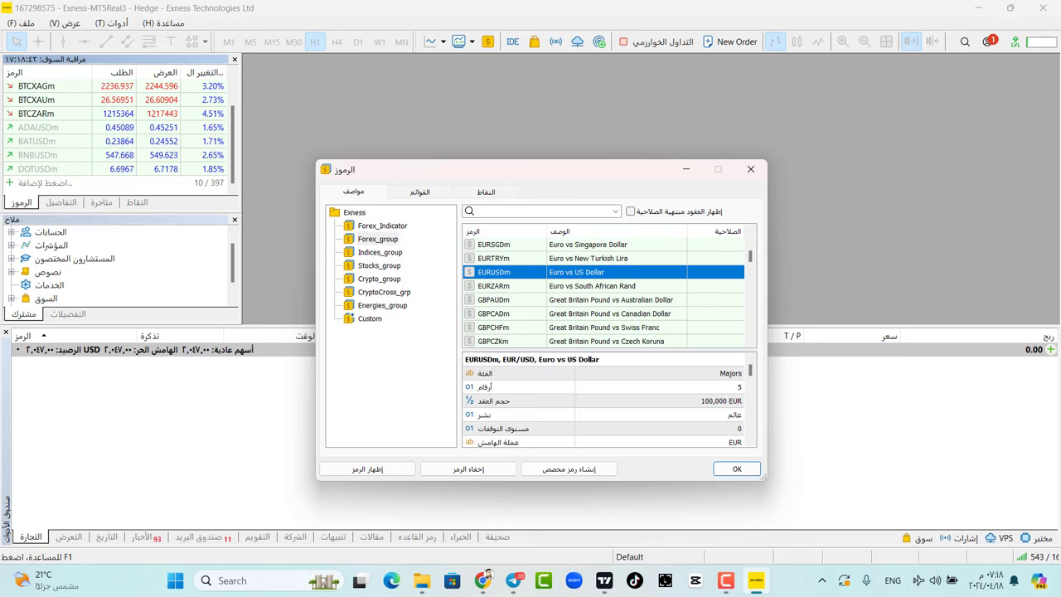
click(367, 469)
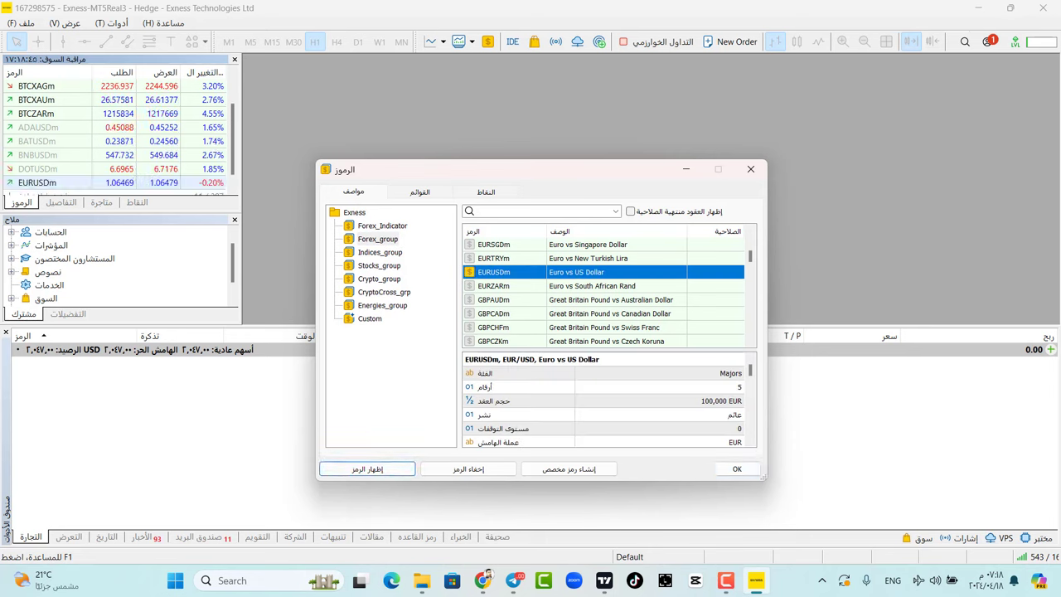
Look through further symbols in Forex_group, Indices_group and Stocks_group
scroll(604, 292, down, 4)
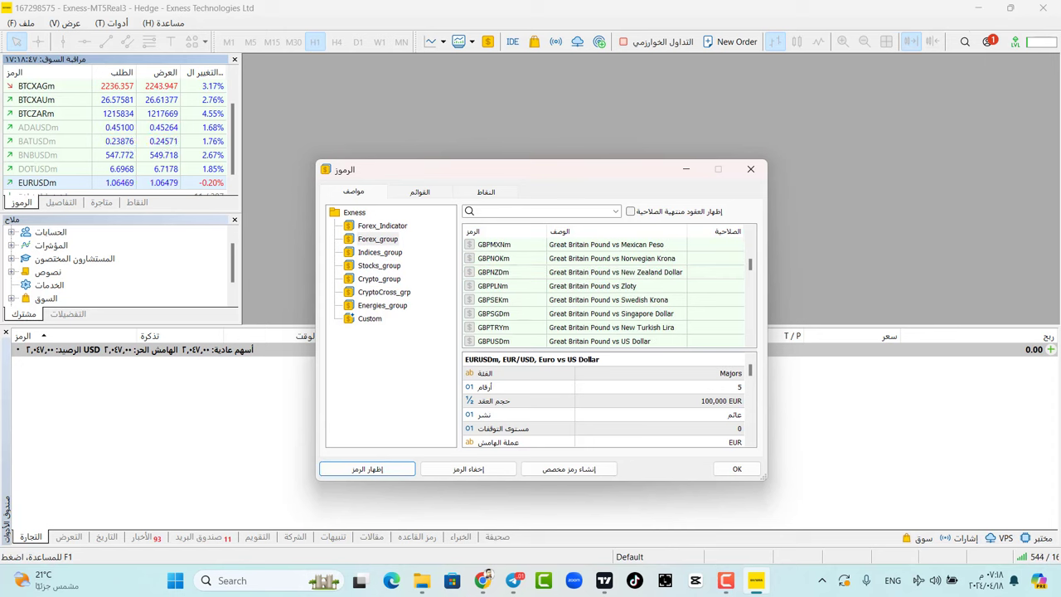
scroll(604, 293, up, 1)
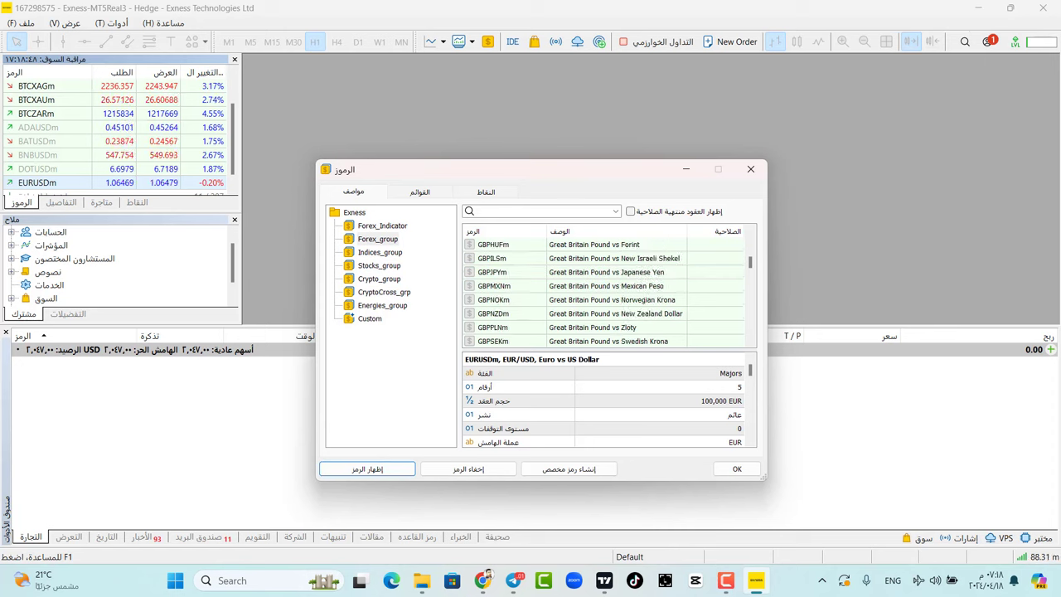
click(380, 252)
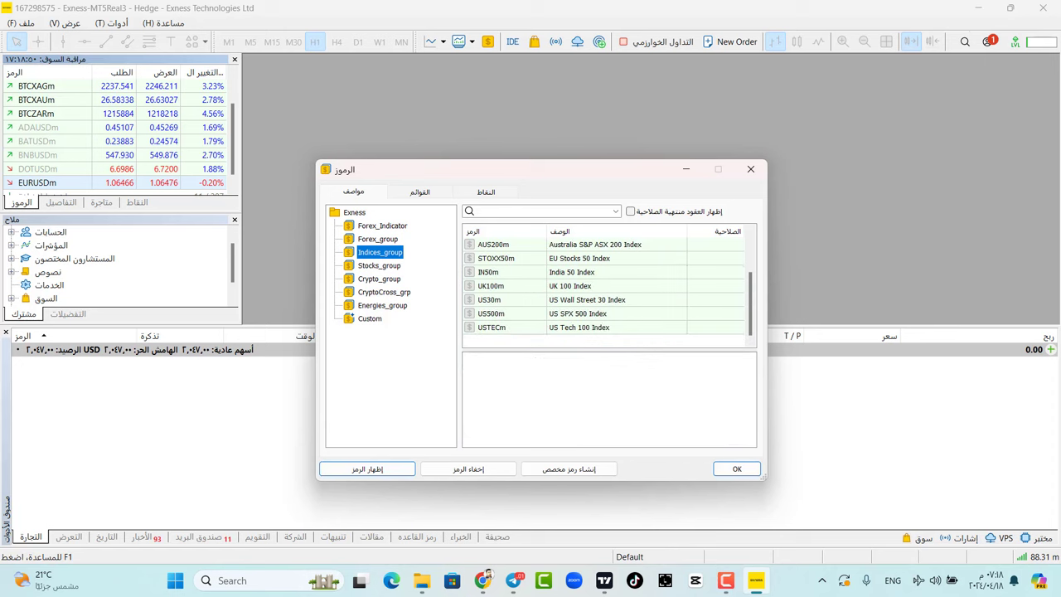
click(380, 265)
scroll(609, 293, down, 5)
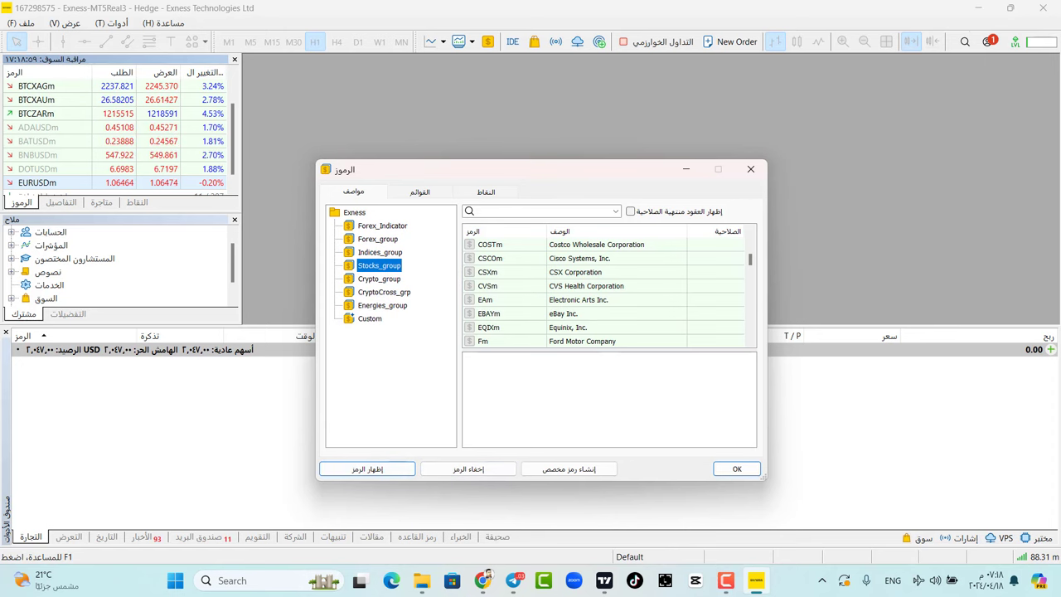
Close the symbols window and open a chart of EURUSDm from the Market Watch
click(737, 469)
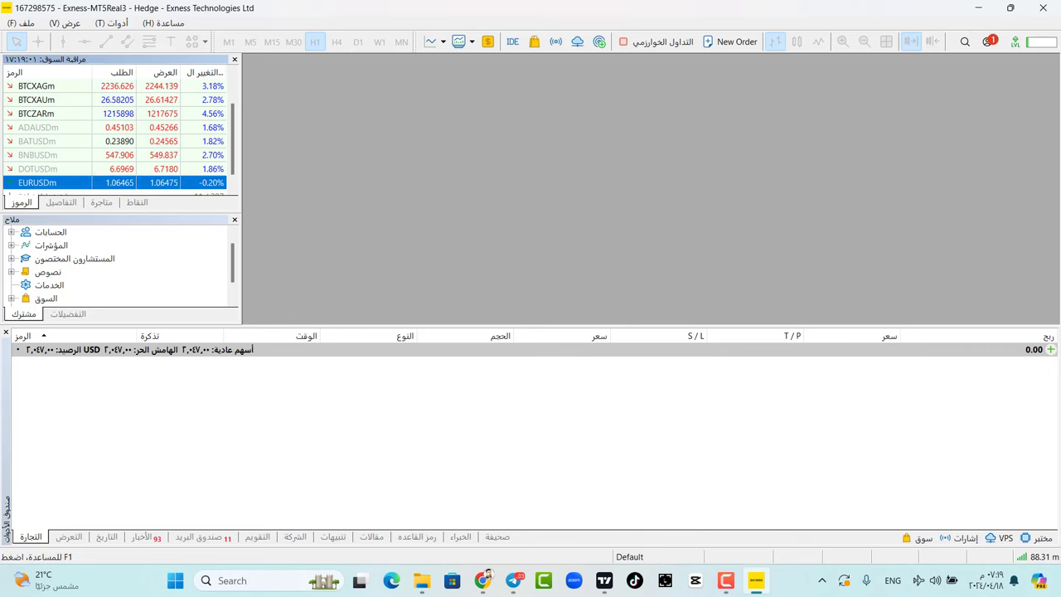
right_click(49, 183)
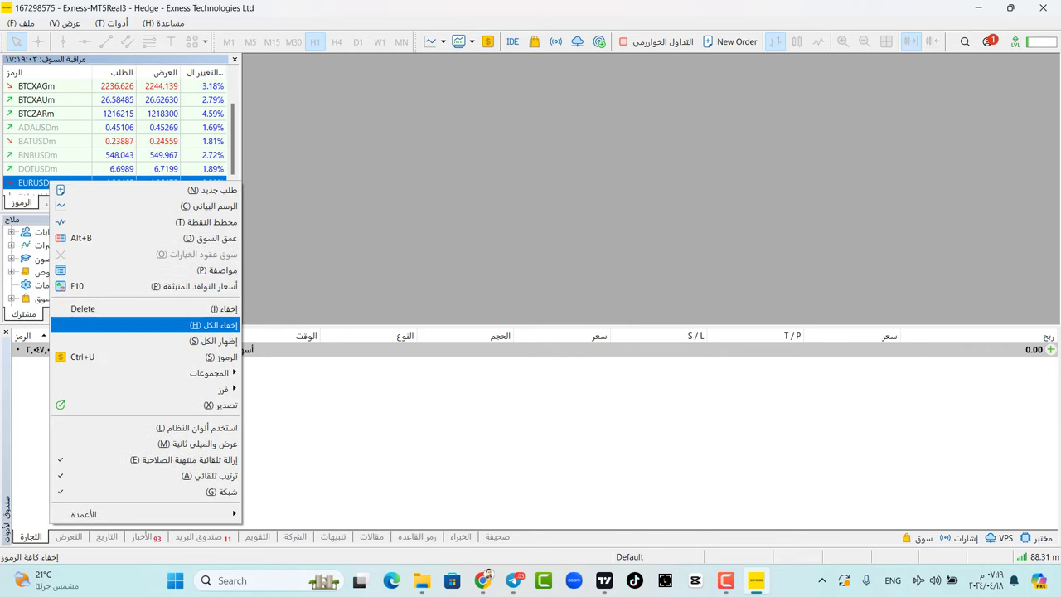
click(207, 206)
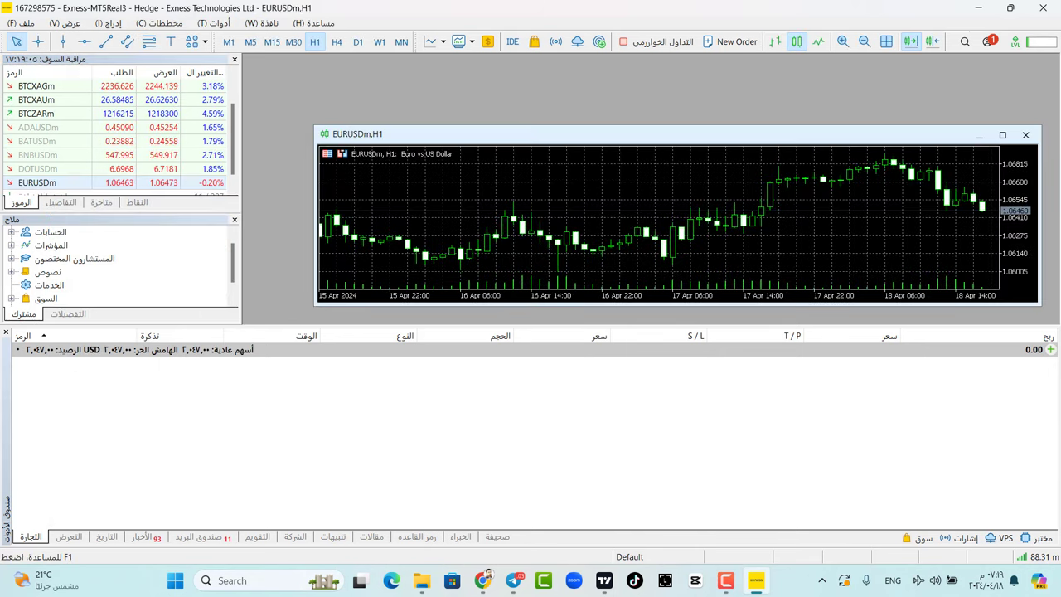
Apply the Color on White colour scheme to the EURUSDm chart and maximize the chart
drag(617, 126, 617, 56)
right_click(618, 113)
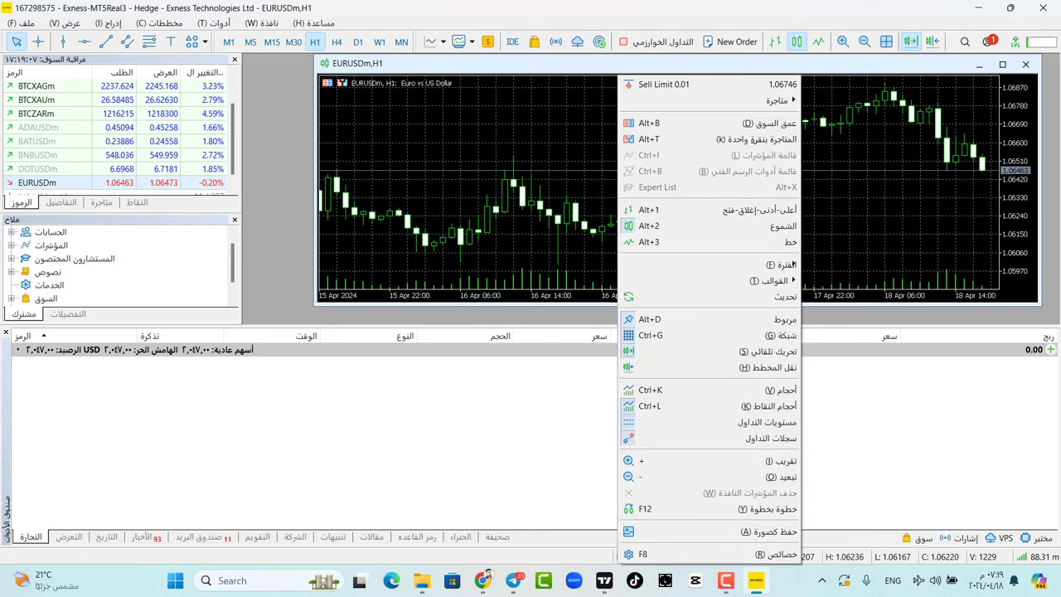
click(746, 554)
click(718, 162)
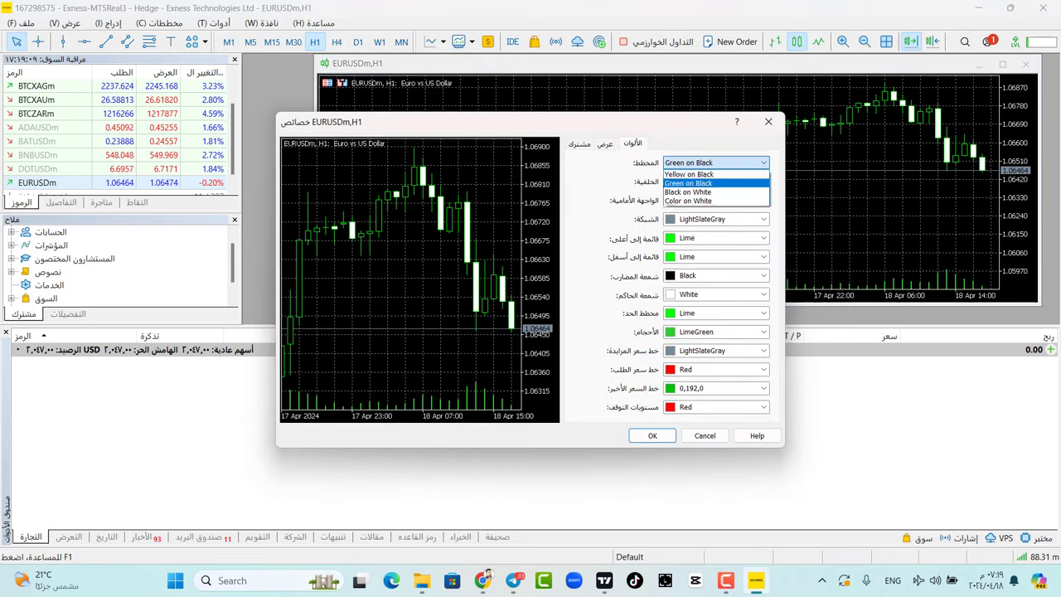
click(696, 192)
click(717, 162)
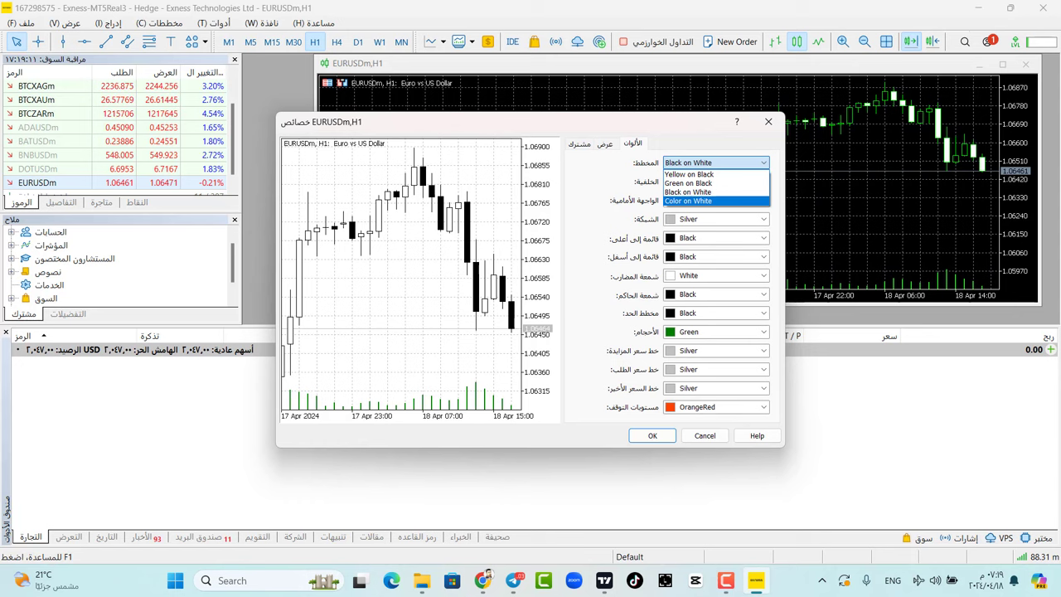
click(688, 201)
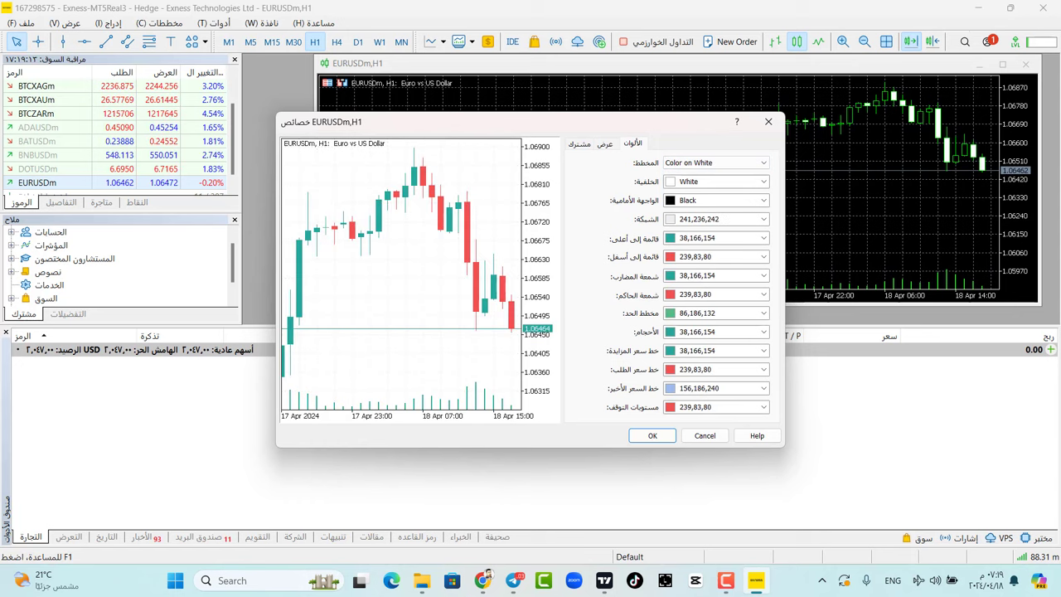
click(652, 435)
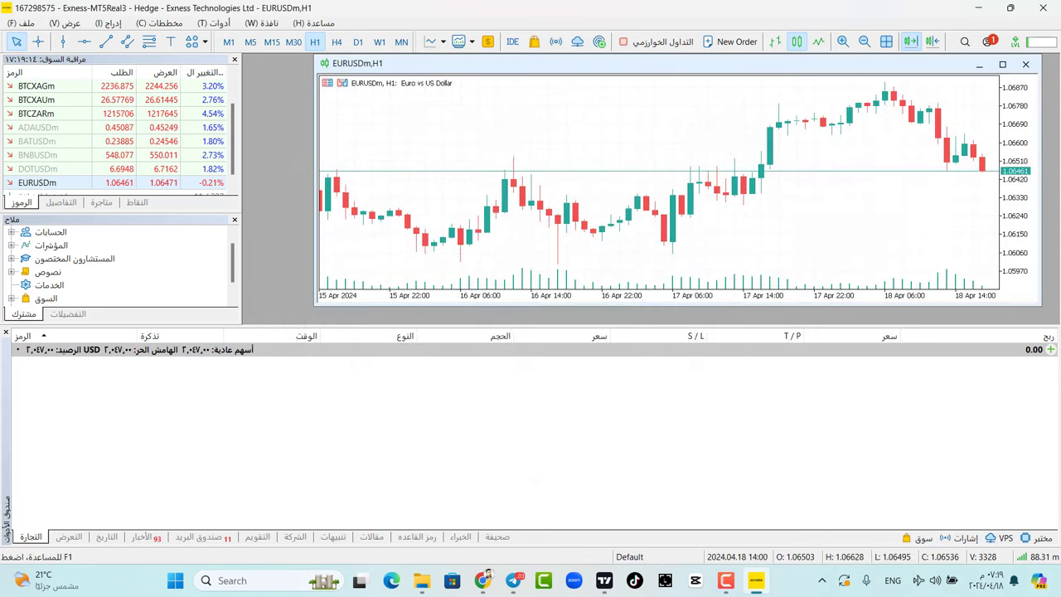
click(1002, 64)
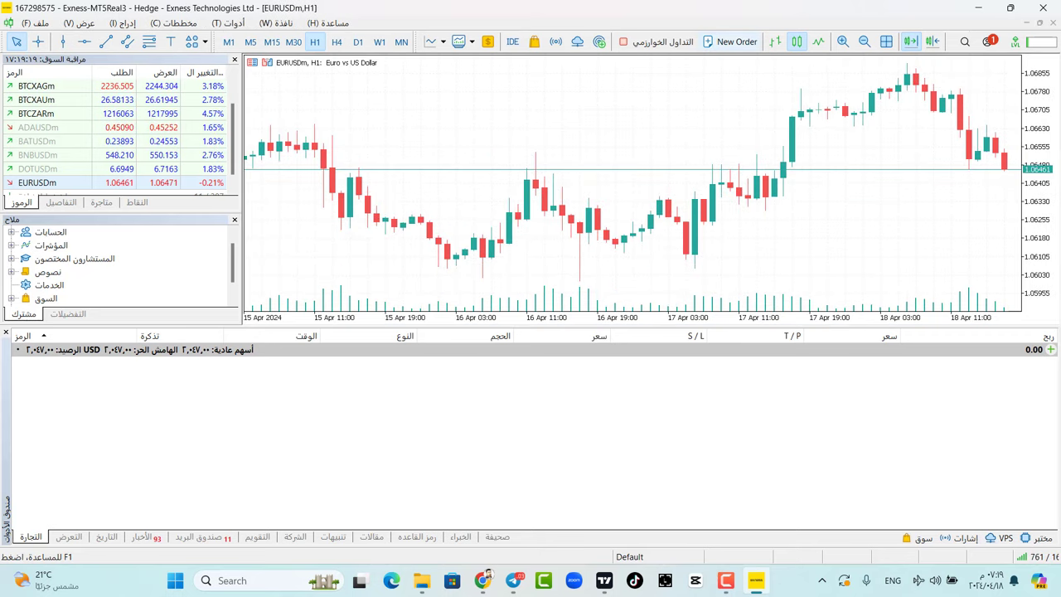
Start a new EURUSDm order and view the pending order options before returning the type to market execution
click(730, 42)
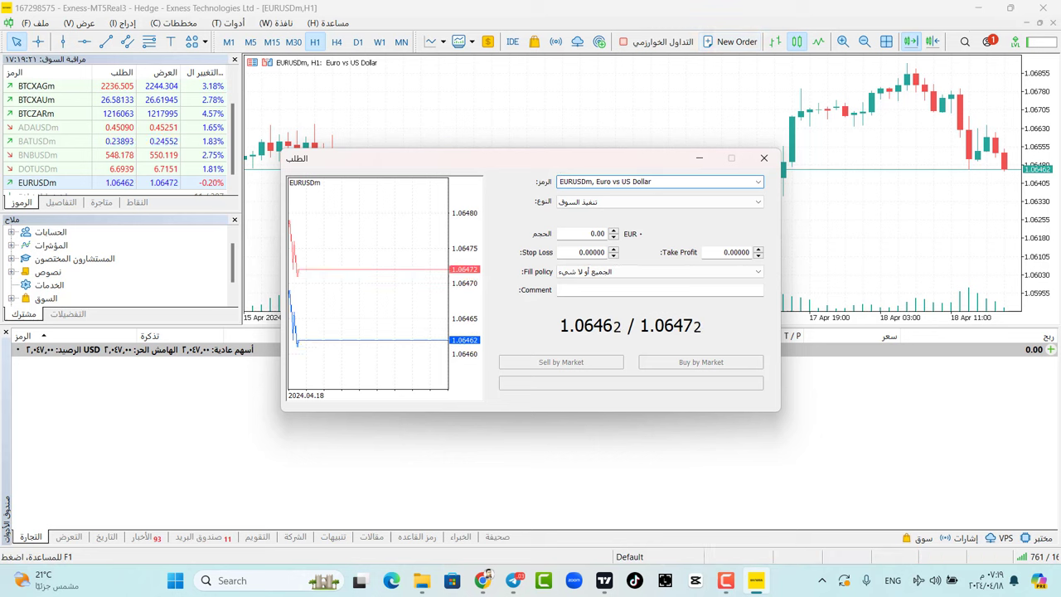
click(660, 202)
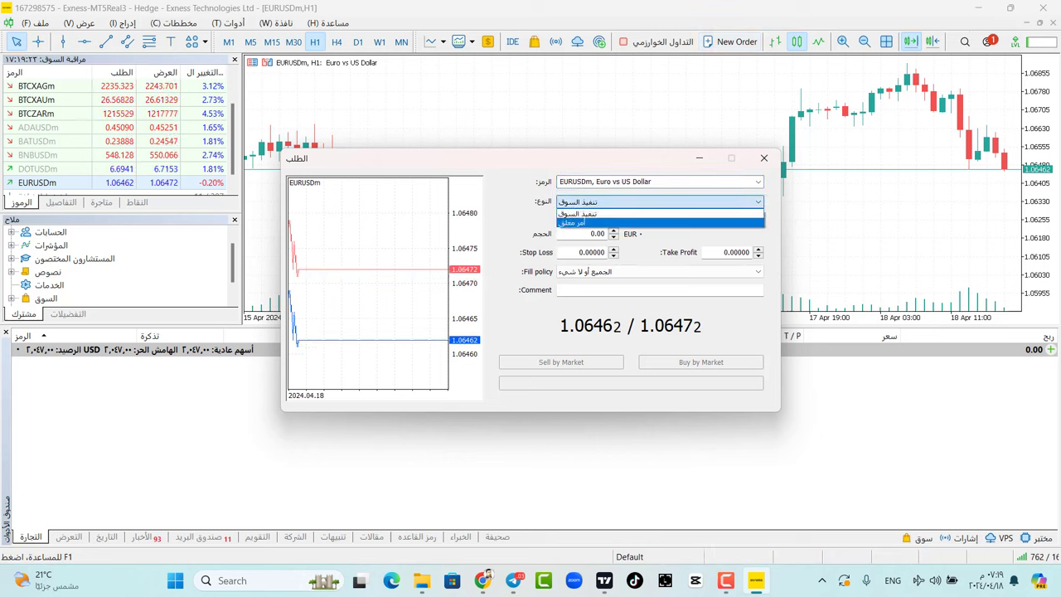
click(660, 222)
click(616, 203)
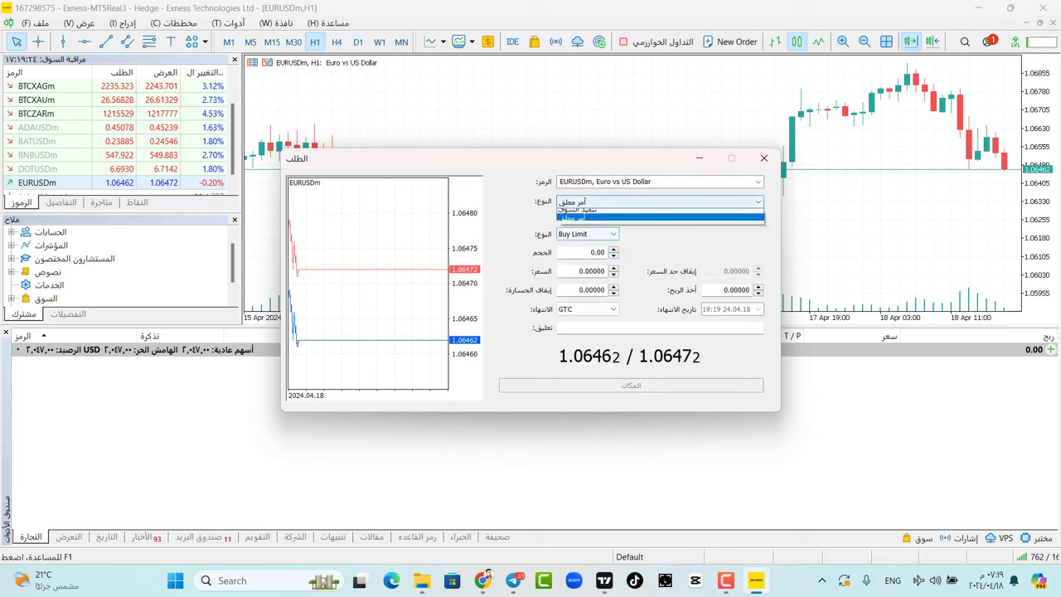
click(615, 212)
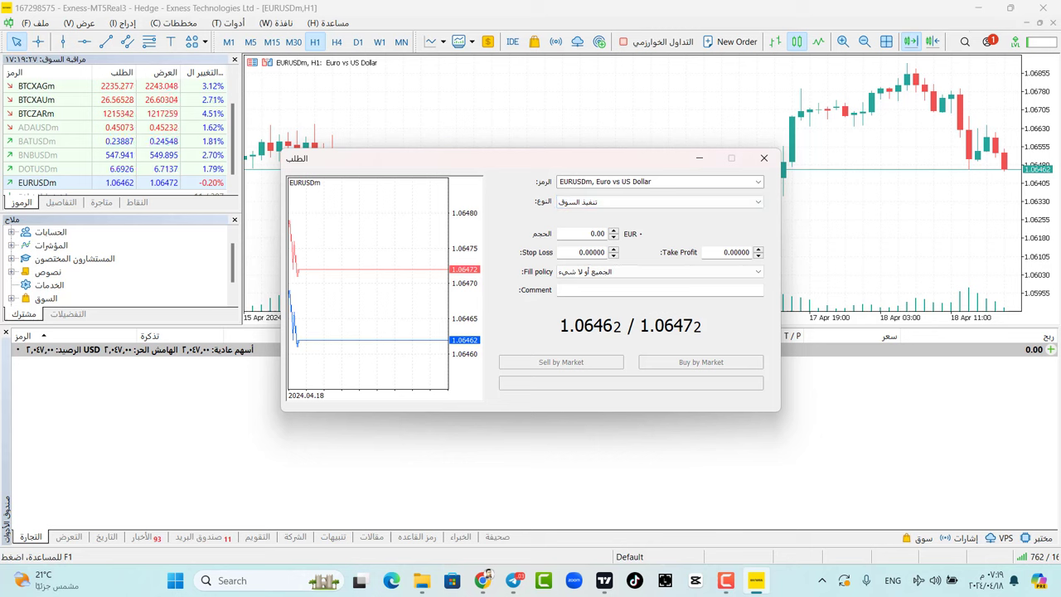
Set the EURUSDm order volume to 0.05, move the order window aside and close it without placing a trade
click(614, 231)
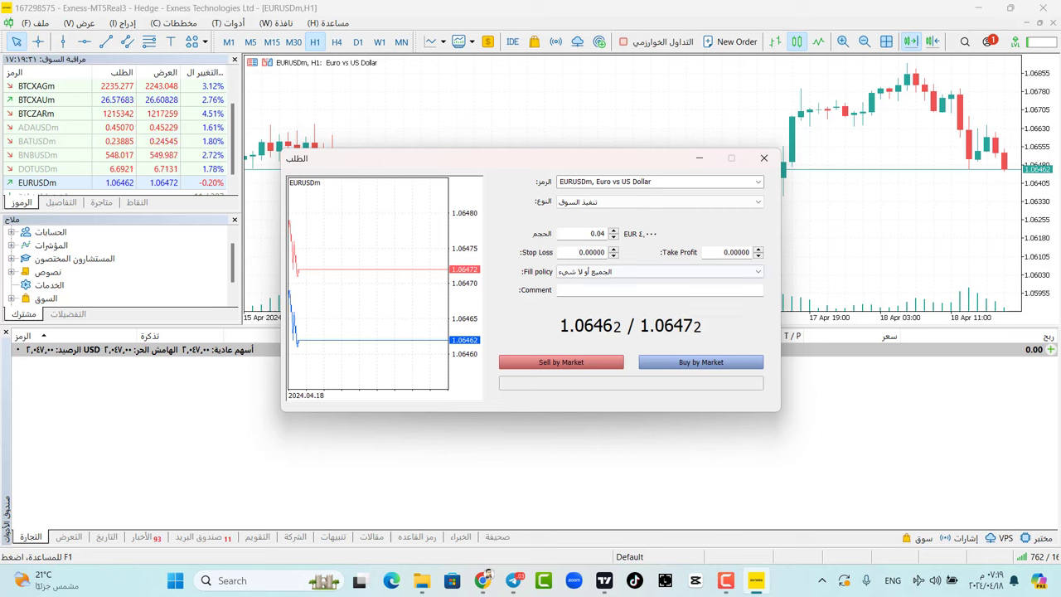
click(613, 230)
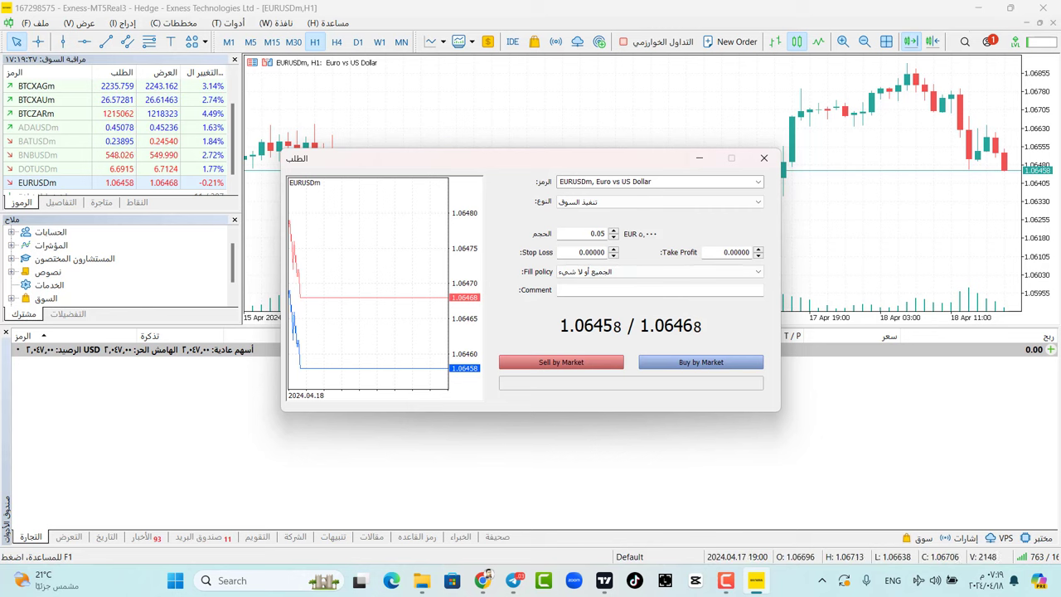
drag(630, 158, 512, 61)
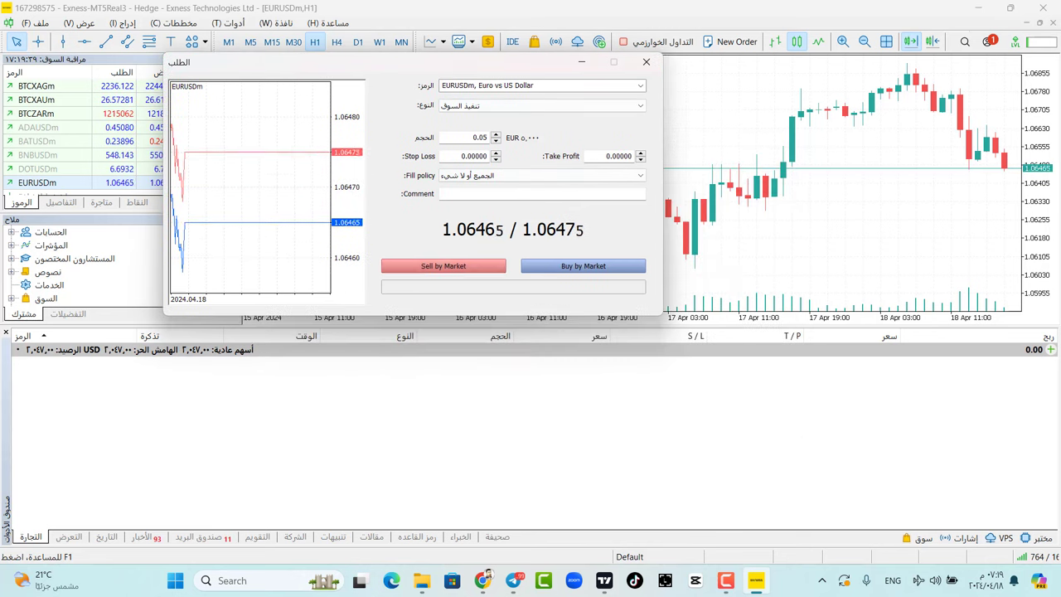
click(646, 61)
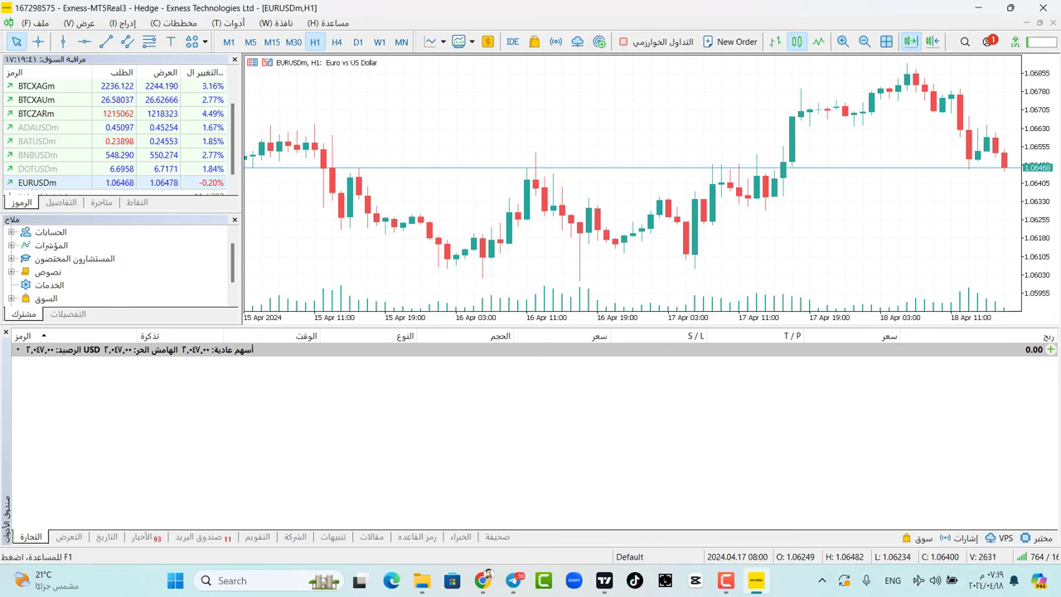